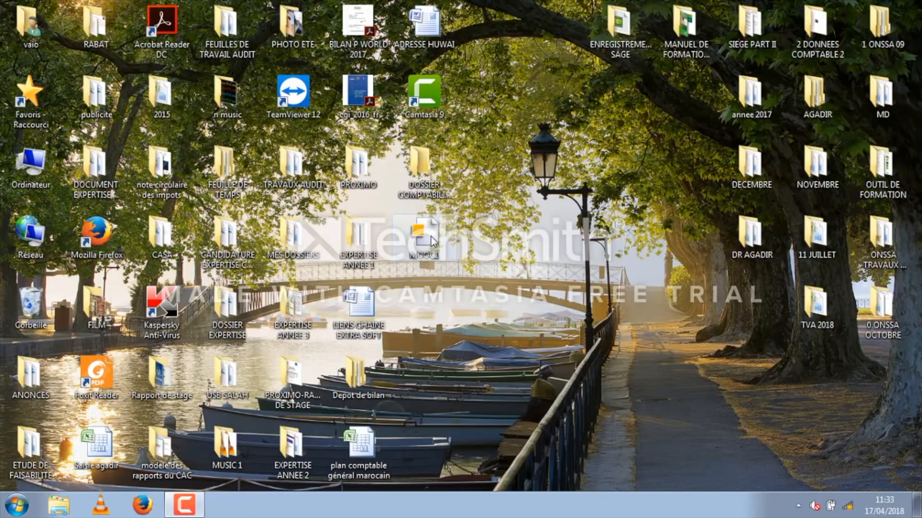
# Step: Open the MOOC1 accounting file from the desktop
pyautogui.doubleClick(433, 239)
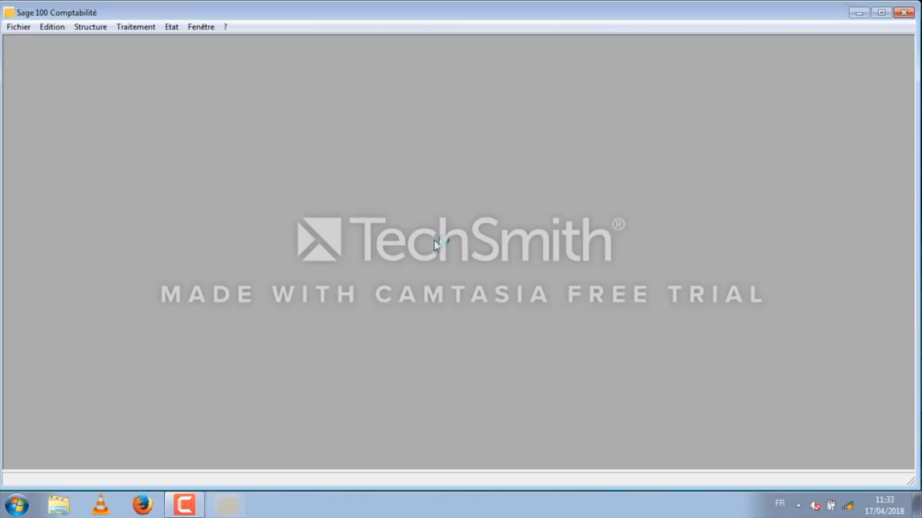
pyautogui.click(92, 29)
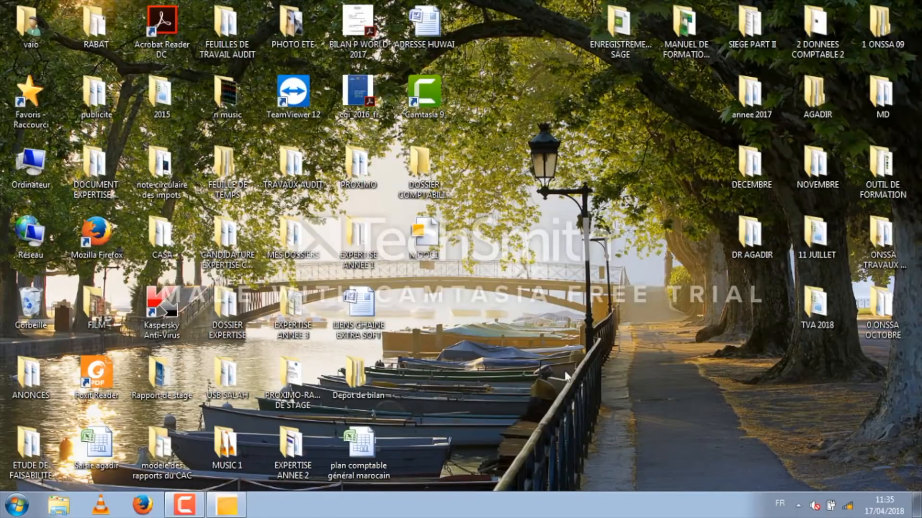
# Step: Open the workbook plan comptable général marocain, examine its NUMERO and INTITULE columns from first to last account, and close it
pyautogui.doubleClick(361, 448)
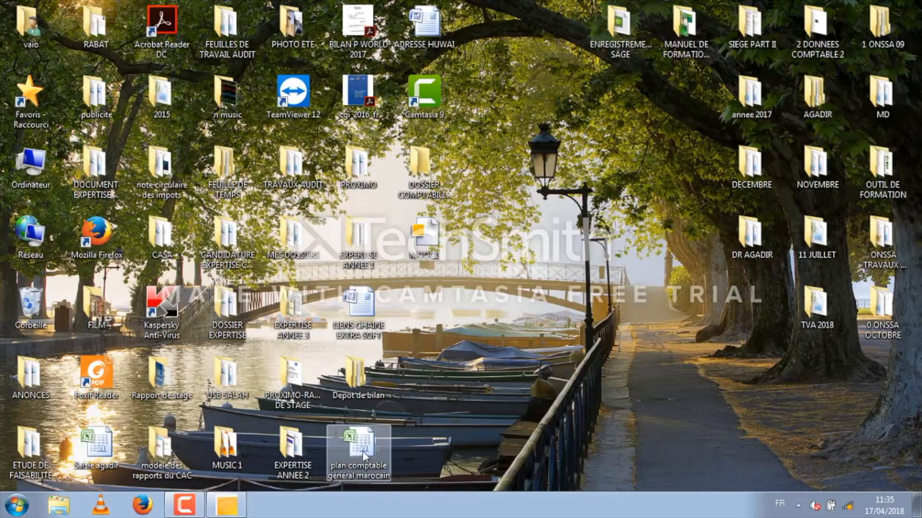
pyautogui.click(27, 135)
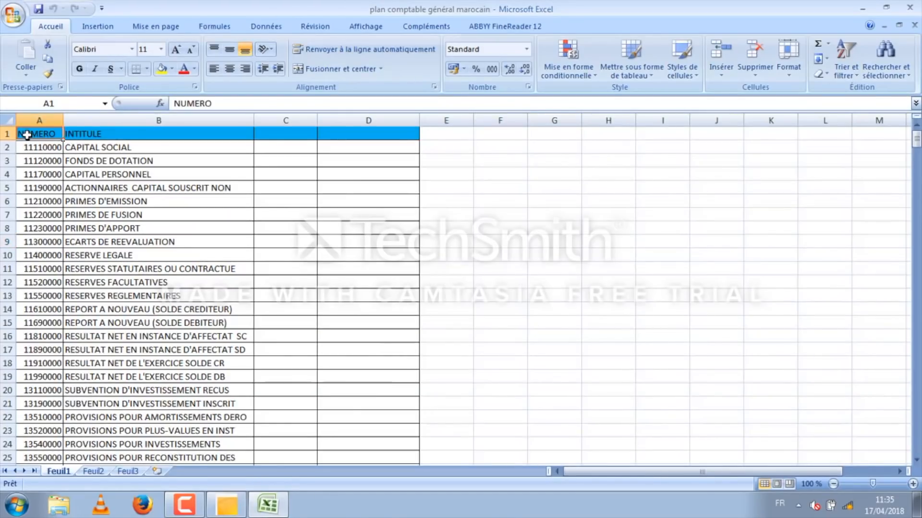
pyautogui.click(78, 137)
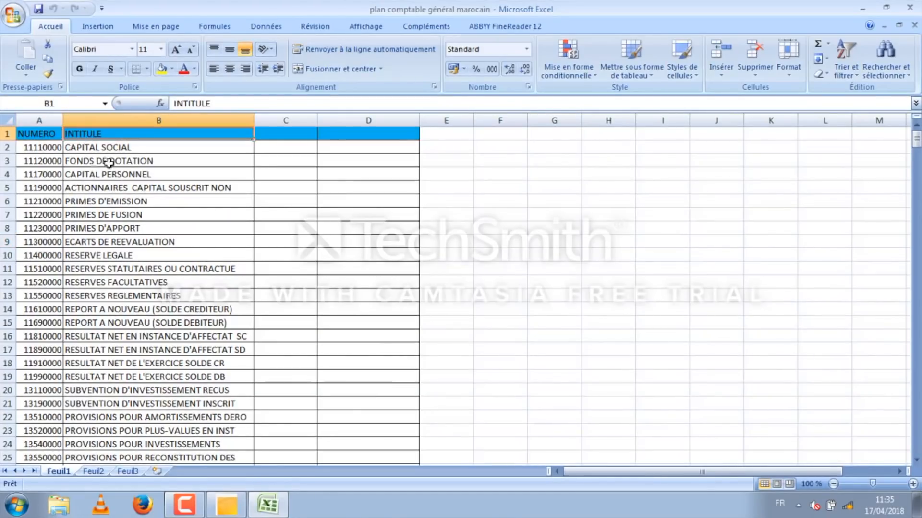
pyautogui.click(29, 152)
pyautogui.moveTo(917, 144); pyautogui.dragTo(916, 436)
pyautogui.scroll(-4, 317, 318)
pyautogui.click(38, 296)
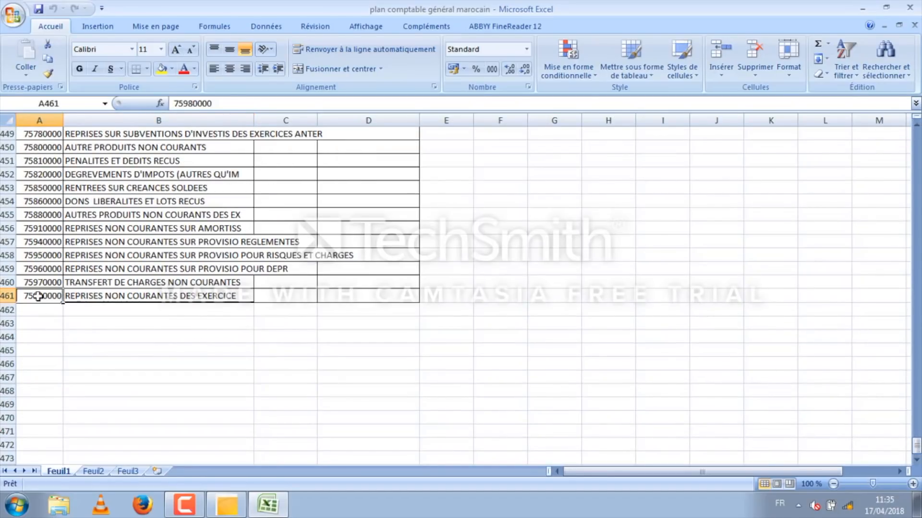
pyautogui.click(910, 7)
# Step: Switch back to Sage 100 Comptabilité and create a parametric import/export format saved on the desktop as PLAN COMPTABLE.ema
pyautogui.click(227, 506)
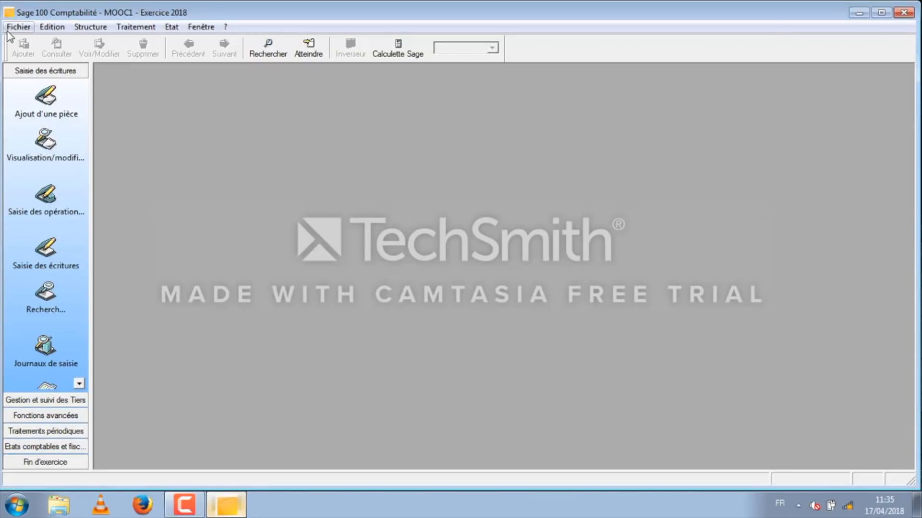
pyautogui.click(18, 27)
pyautogui.moveTo(51, 27)
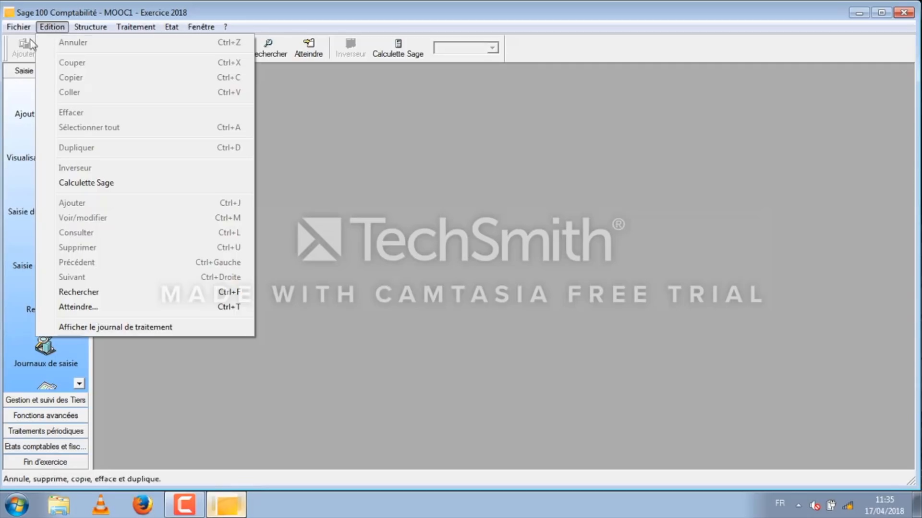
pyautogui.moveTo(15, 27)
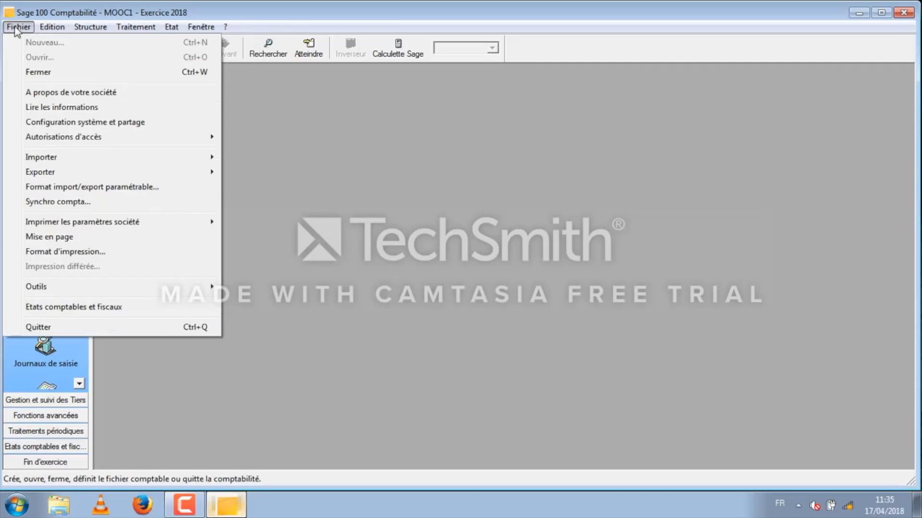
pyautogui.click(56, 188)
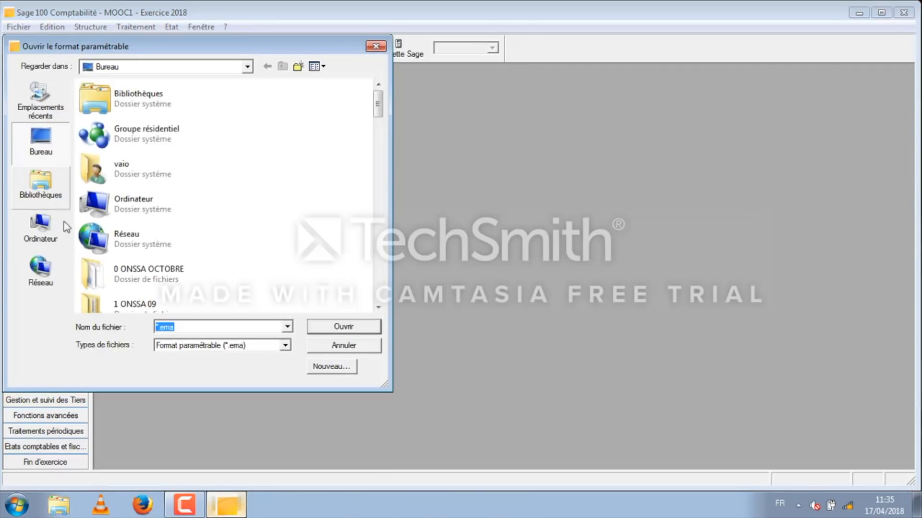
pyautogui.click(329, 369)
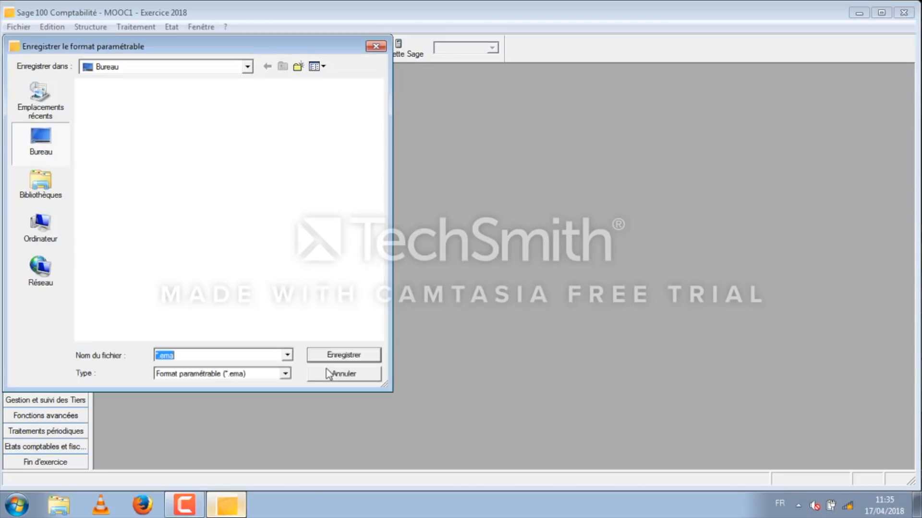
pyautogui.click(159, 355)
pyautogui.press('BackSpace')
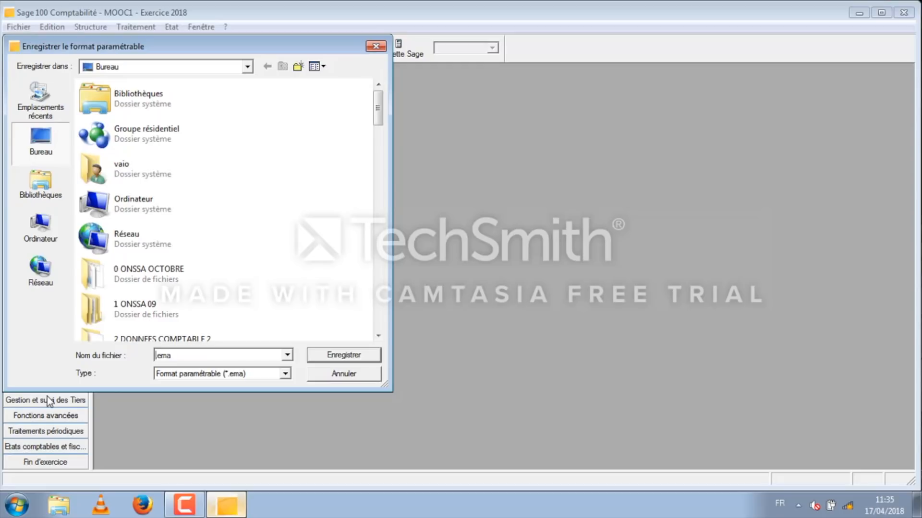
pyautogui.write('PLAN COMPTABLE')
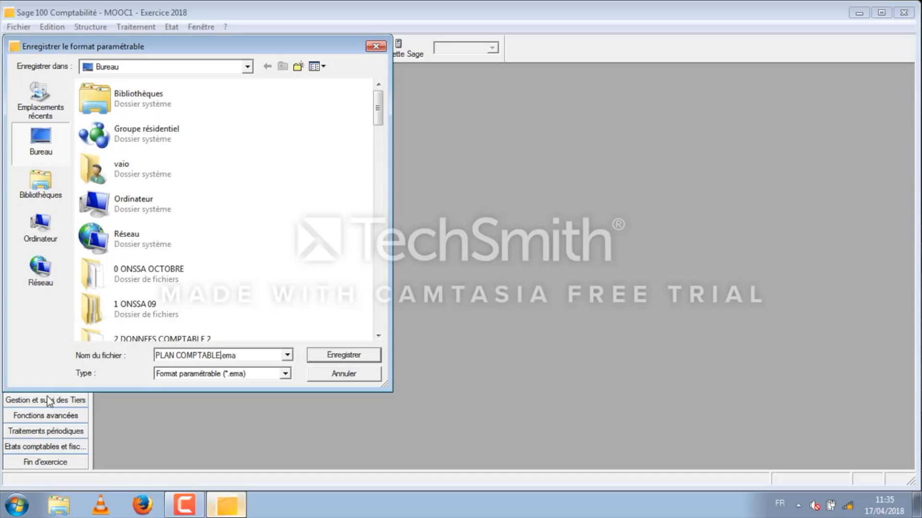
pyautogui.click(46, 143)
pyautogui.click(341, 356)
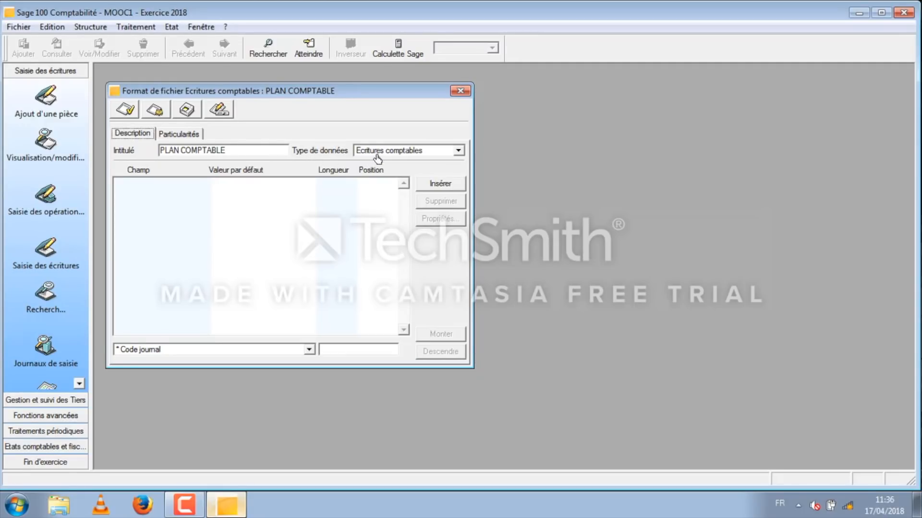
# Step: Set the format's data type to Comptes généraux/analytiques and insert the Numéro compte field
pyautogui.click(458, 152)
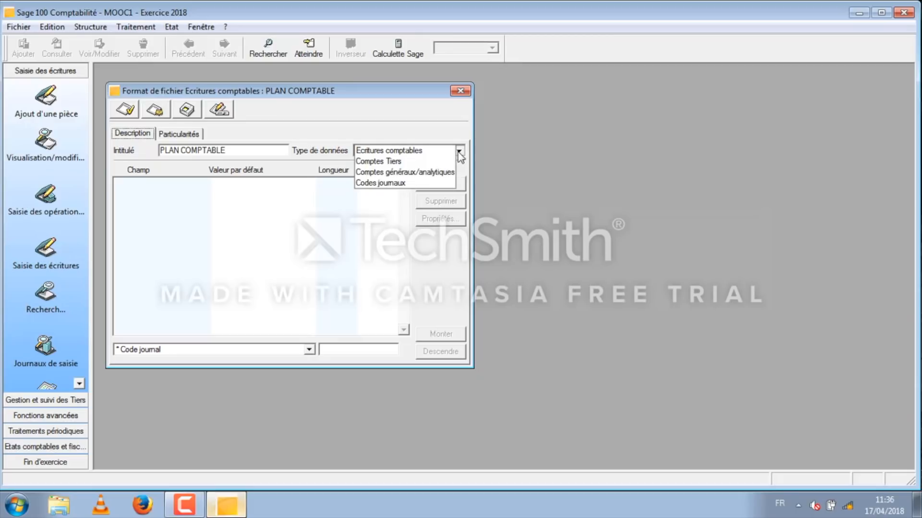
pyautogui.click(424, 175)
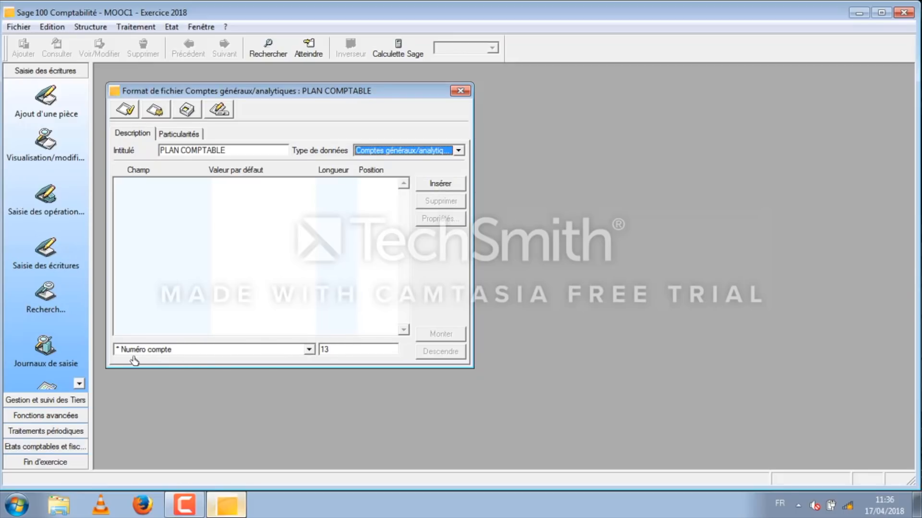
pyautogui.click(310, 351)
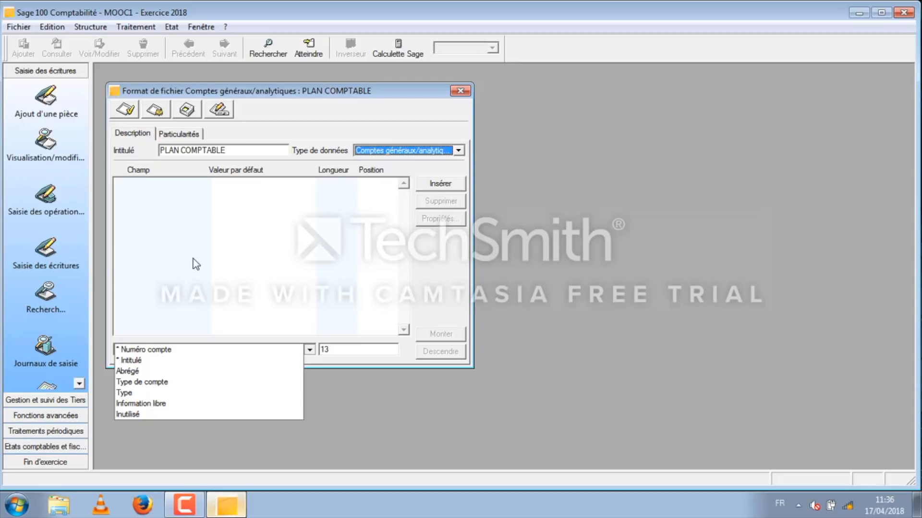
pyautogui.click(151, 355)
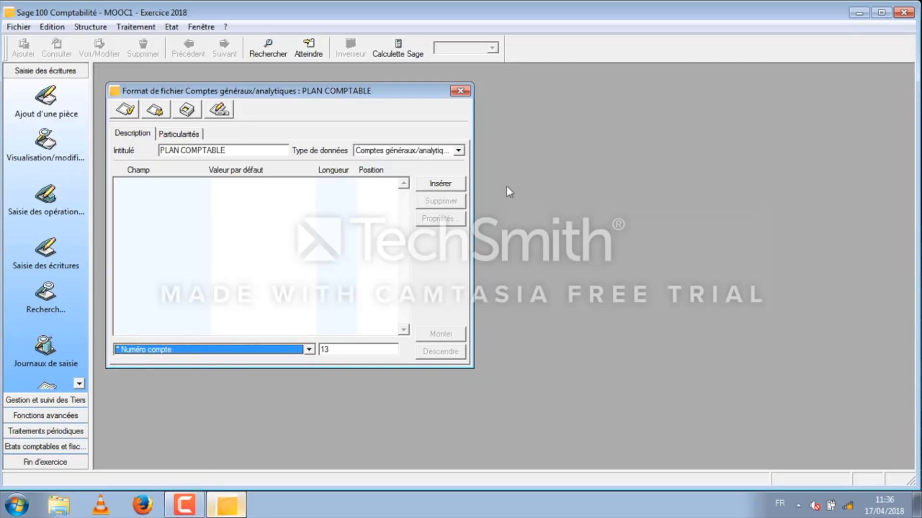
pyautogui.click(445, 186)
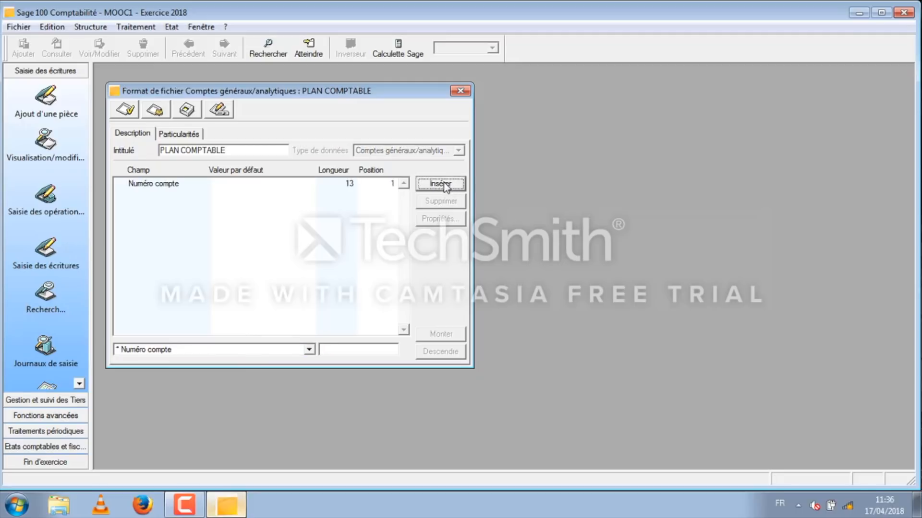
# Step: Insert the Intitulé field into the format, below Numéro compte
pyautogui.doubleClick(157, 351)
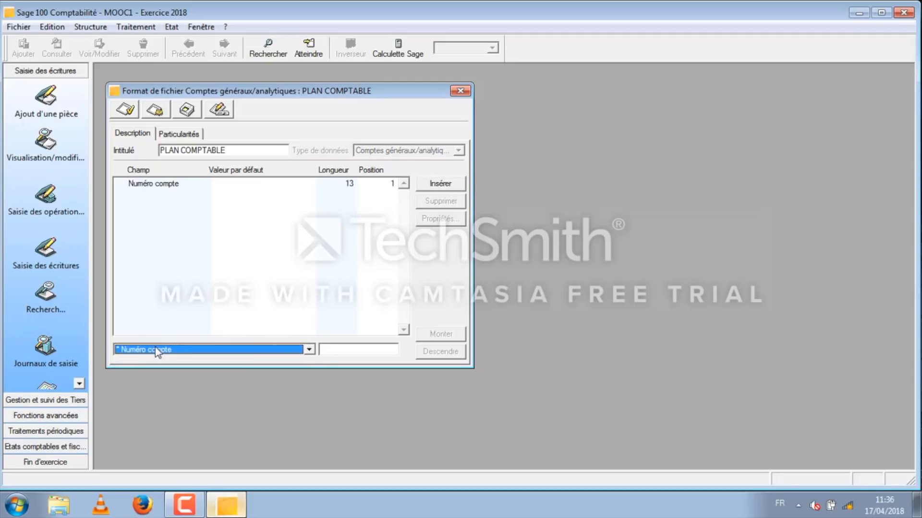
pyautogui.click(309, 350)
pyautogui.click(231, 366)
pyautogui.click(438, 188)
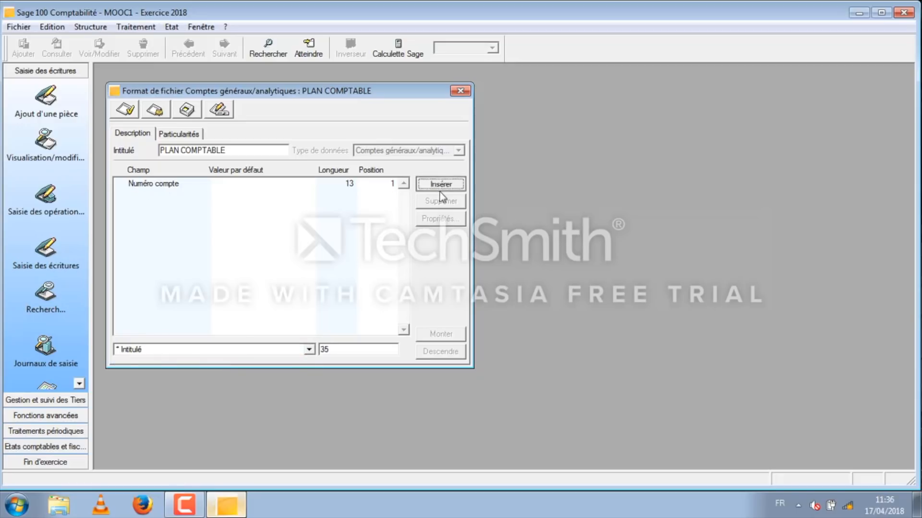
# Step: Insert the Type de compte and Type fields into the format, below Intitulé
pyautogui.click(309, 349)
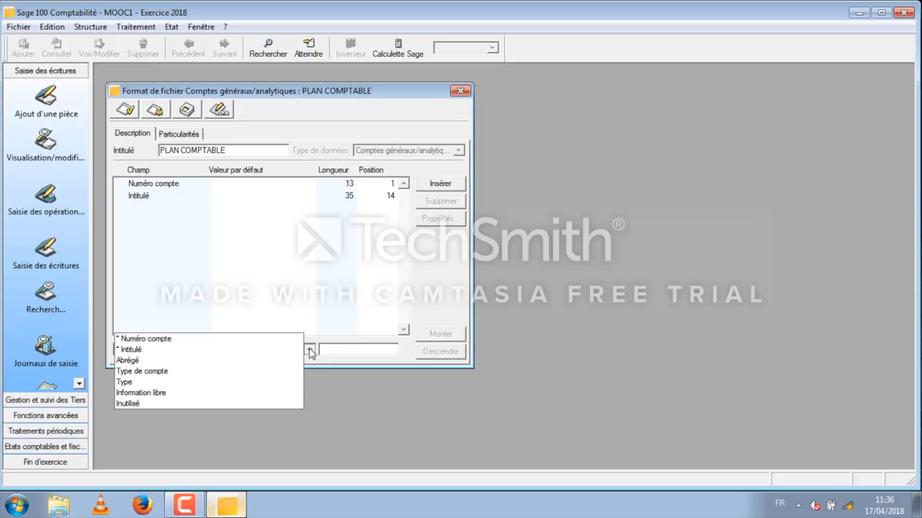
pyautogui.click(200, 372)
pyautogui.click(450, 184)
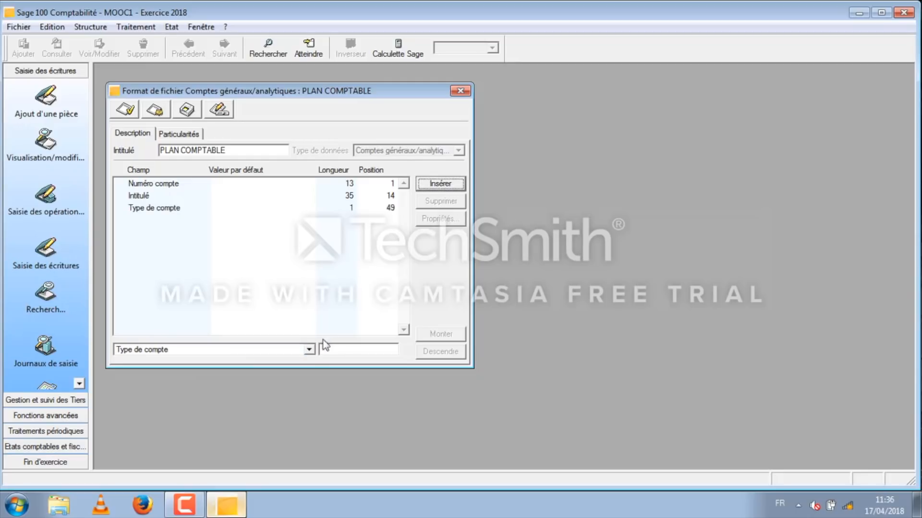
pyautogui.click(310, 350)
pyautogui.click(241, 364)
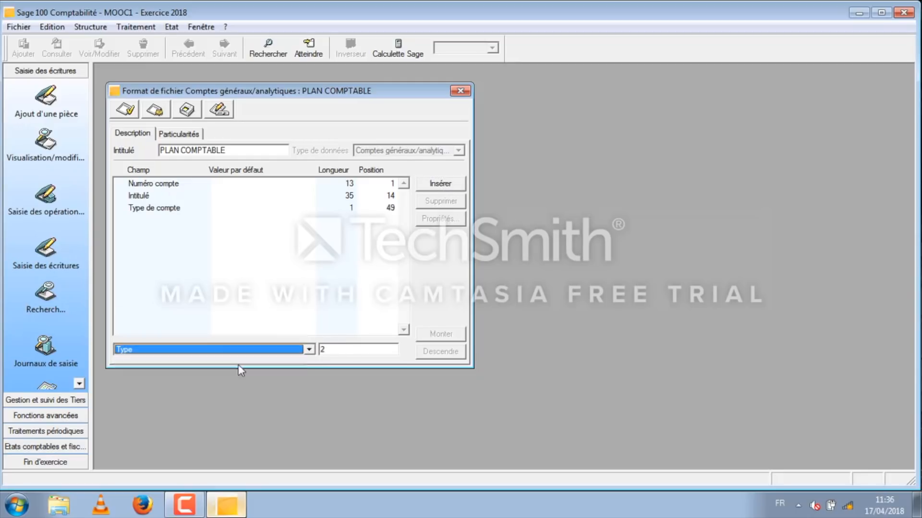
pyautogui.click(439, 186)
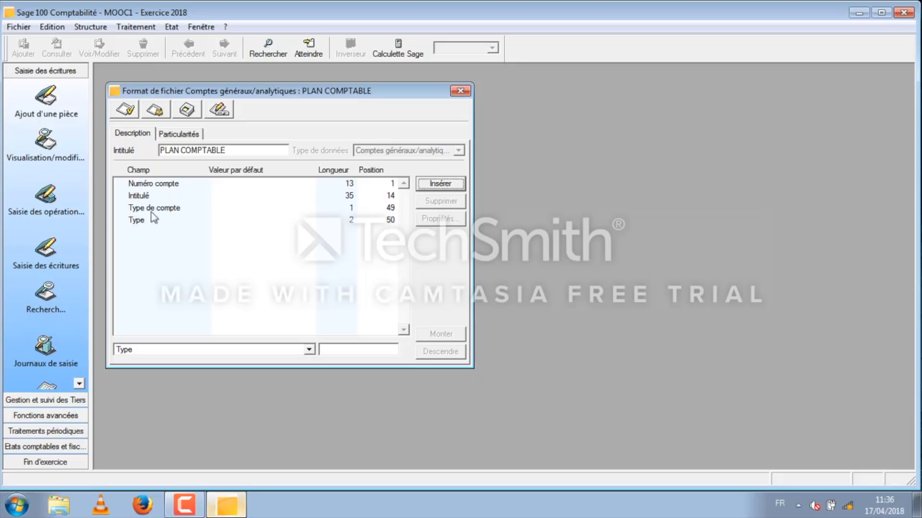
pyautogui.click(175, 186)
pyautogui.click(142, 197)
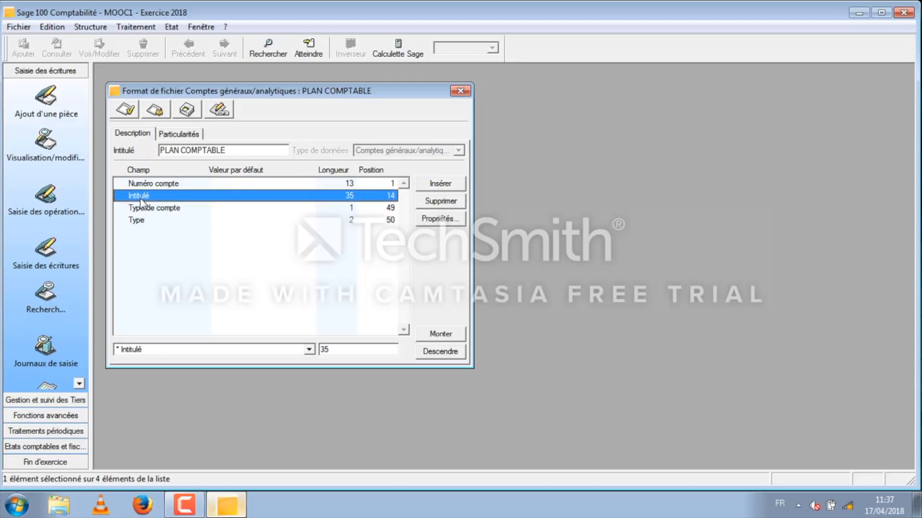
pyautogui.click(141, 208)
pyautogui.click(142, 221)
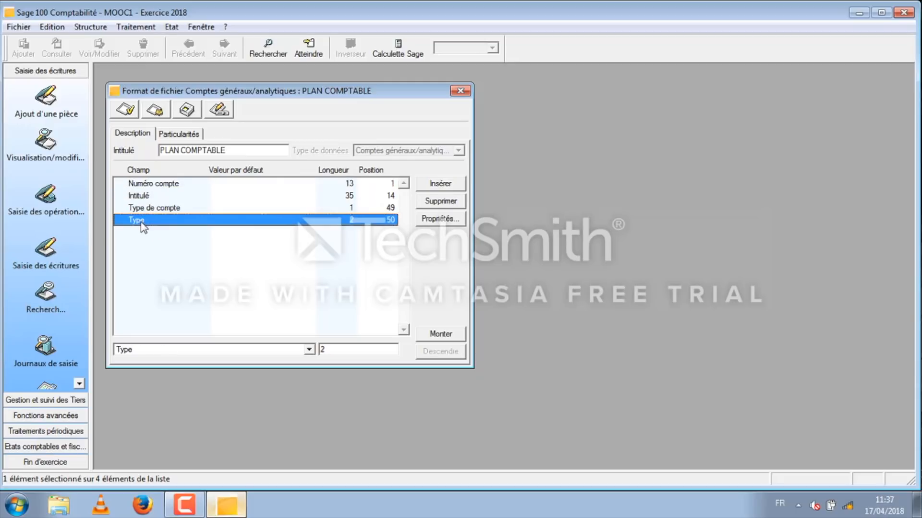
pyautogui.click(166, 187)
pyautogui.click(148, 198)
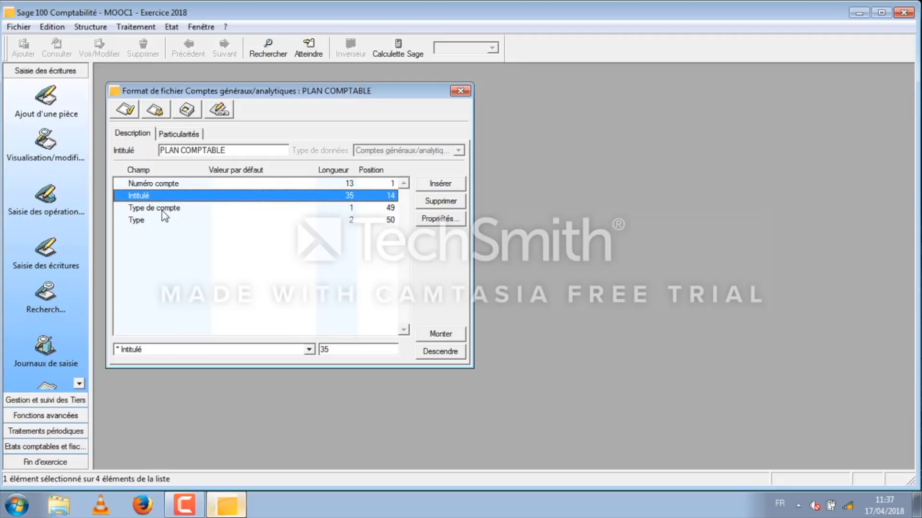
# Step: Check the correspondence codes of the Type de compte field and set its default value to G
pyautogui.click(163, 209)
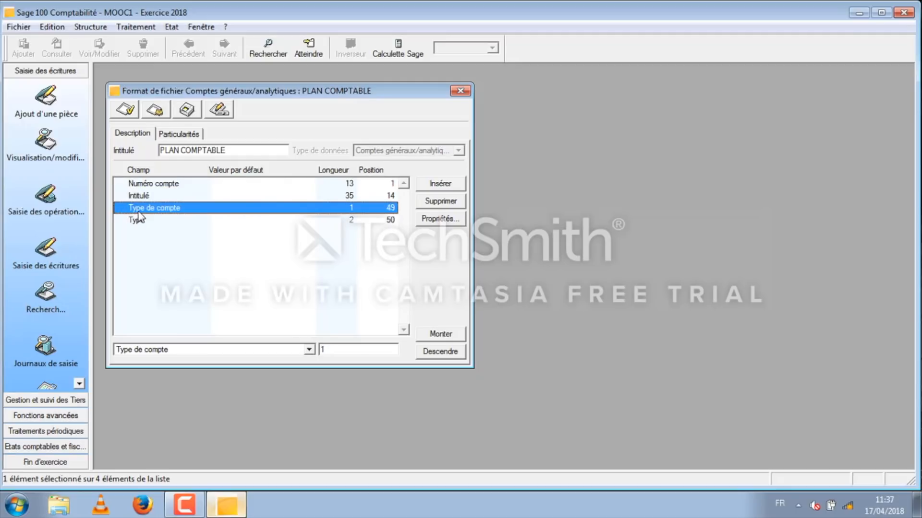
pyautogui.click(440, 219)
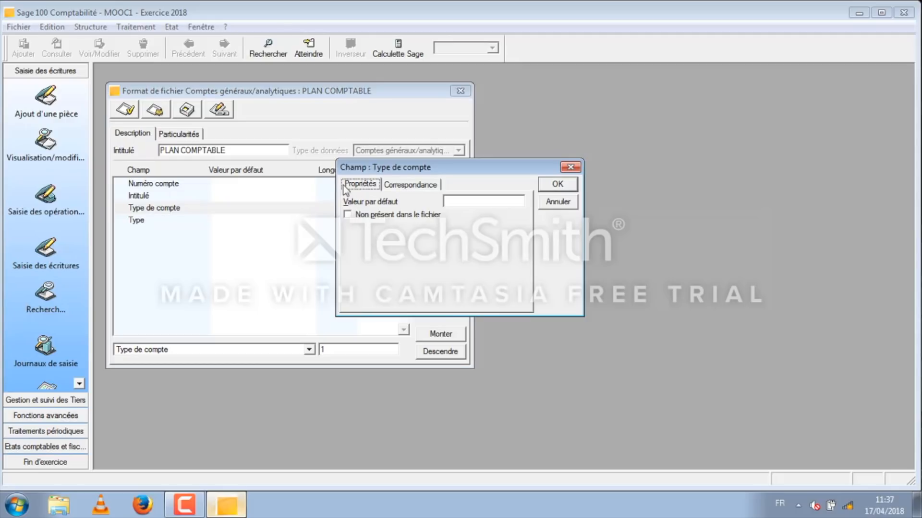
pyautogui.click(402, 187)
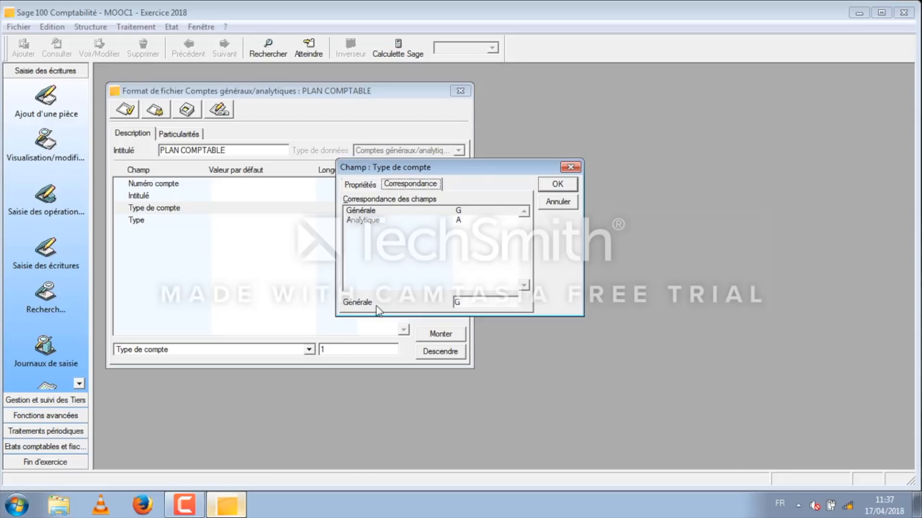
pyautogui.click(475, 303)
pyautogui.click(355, 185)
pyautogui.click(458, 201)
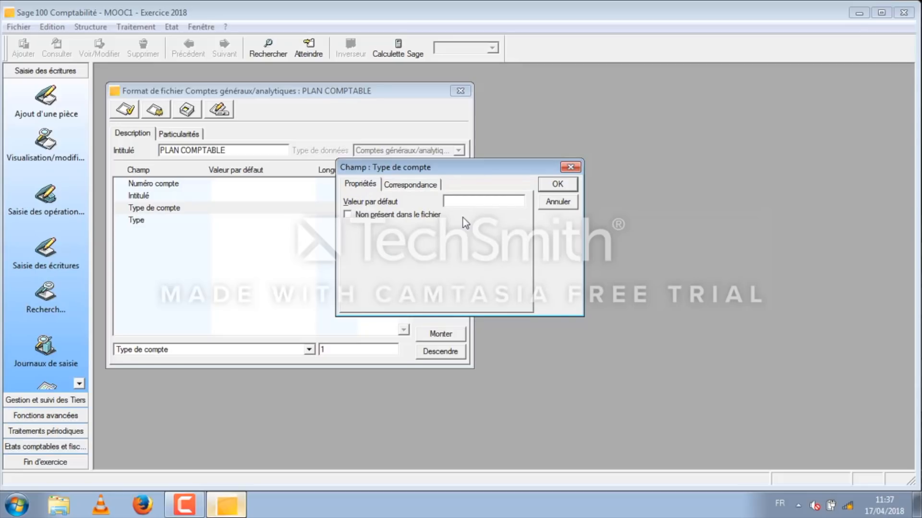
pyautogui.click(557, 187)
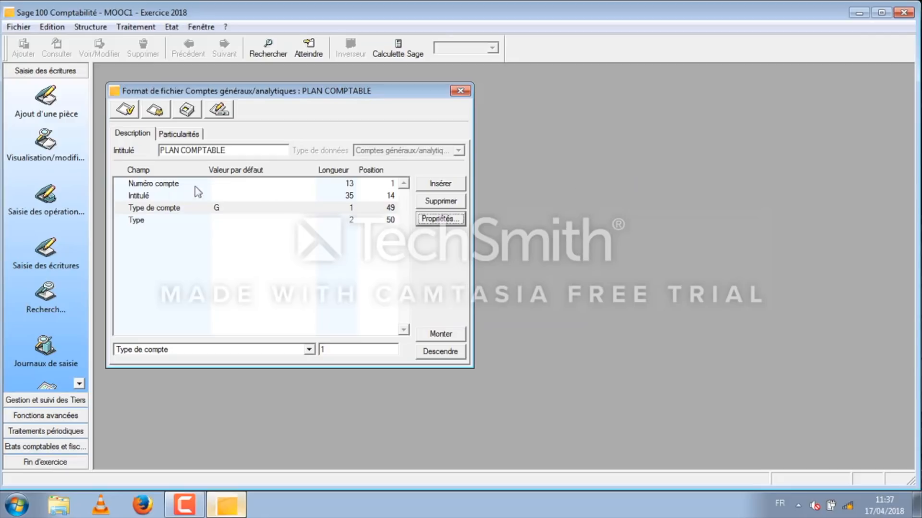
# Step: Check the correspondence codes of the Type field and set its default value to GD
pyautogui.click(144, 225)
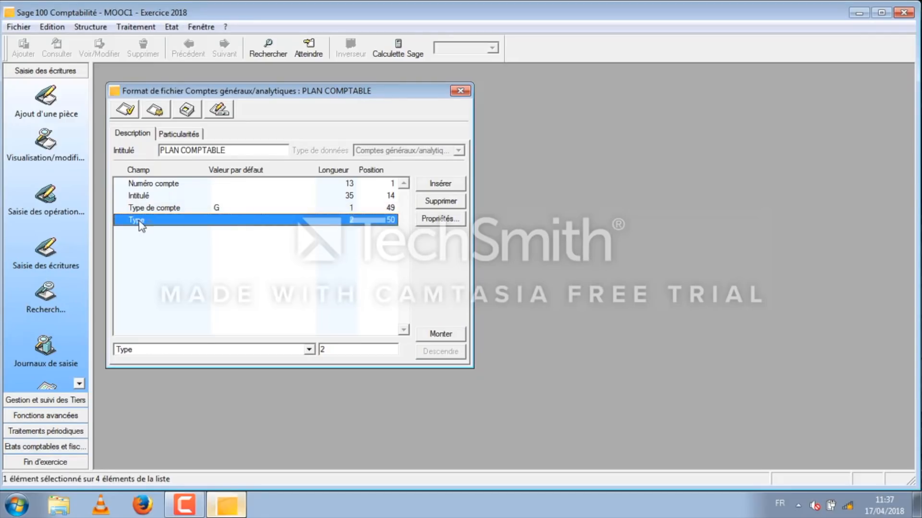
pyautogui.click(440, 218)
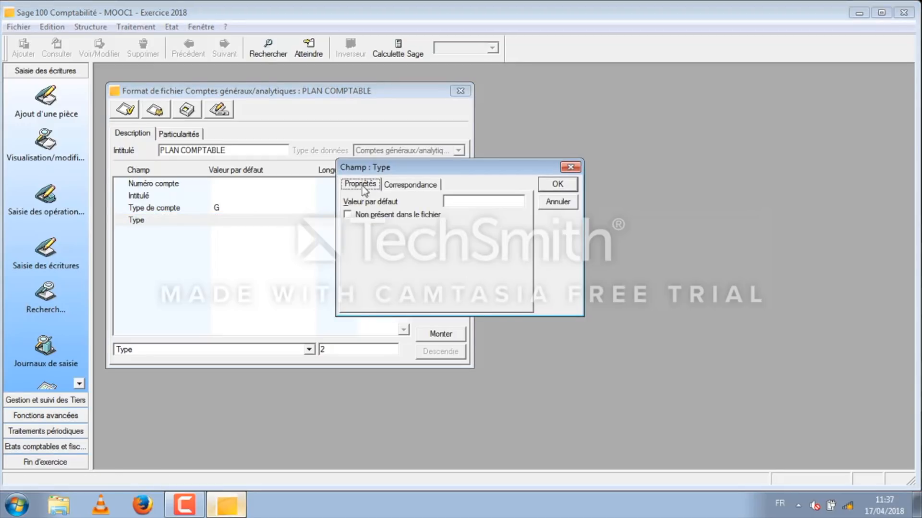
pyautogui.click(397, 187)
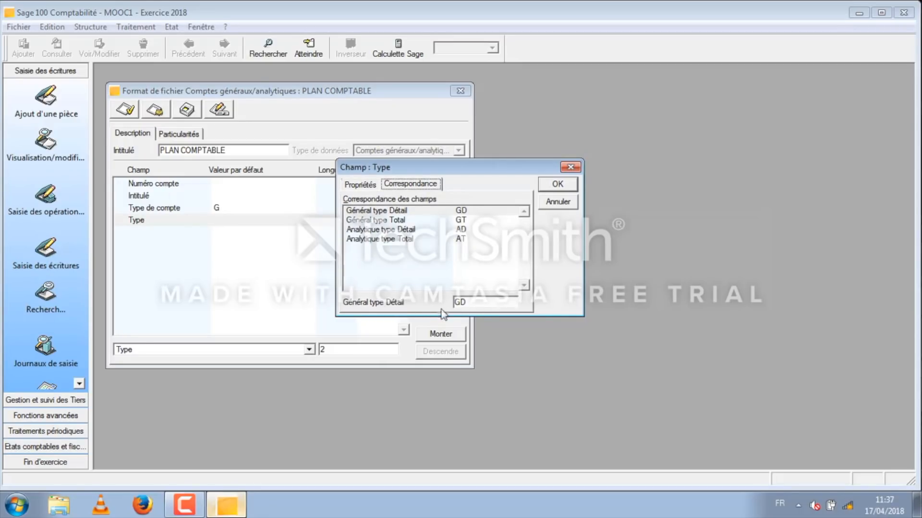
pyautogui.moveTo(477, 305); pyautogui.dragTo(453, 301)
pyautogui.click(361, 186)
pyautogui.click(458, 202)
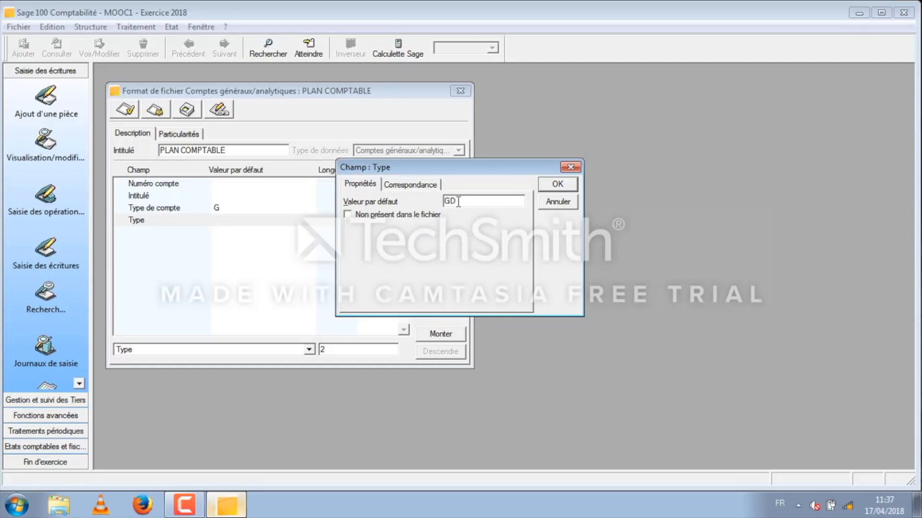
pyautogui.click(558, 185)
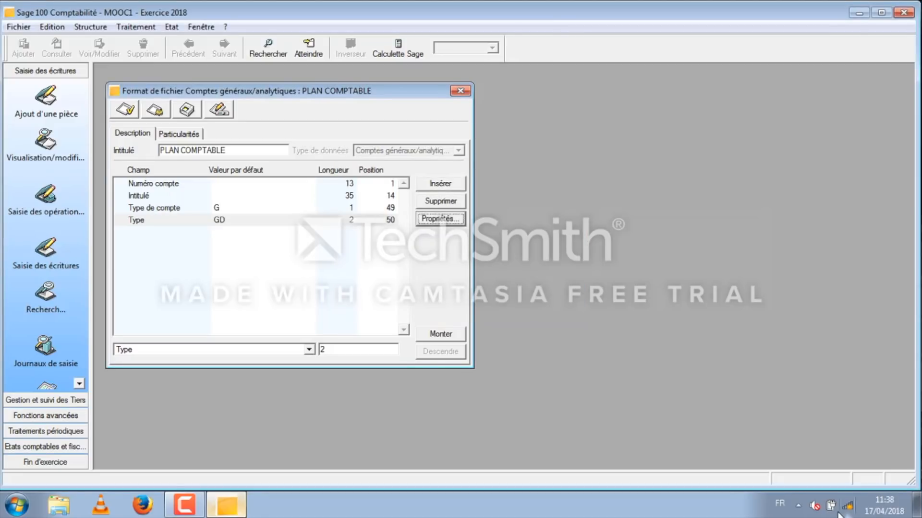
# Step: Open the plan comptable général marocain workbook in Excel and compare its column headings with the fields of the Sage import format
pyautogui.click(918, 504)
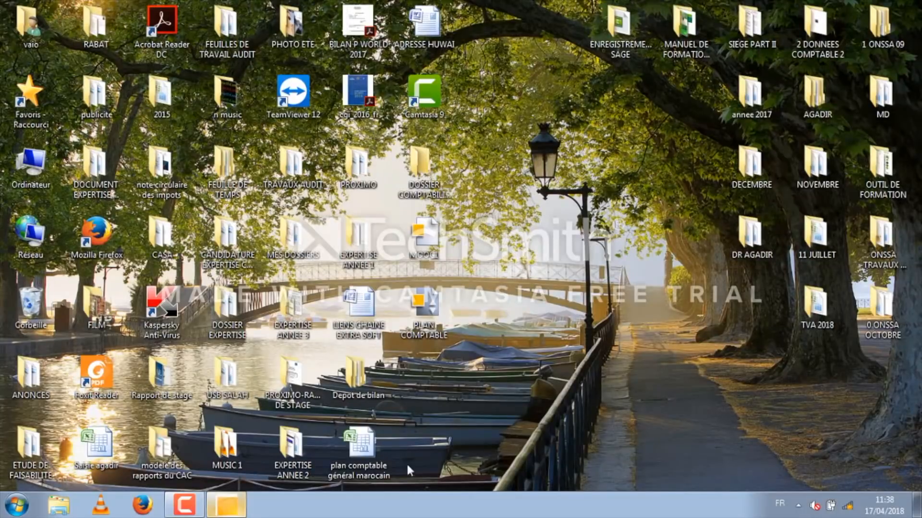
pyautogui.doubleClick(372, 448)
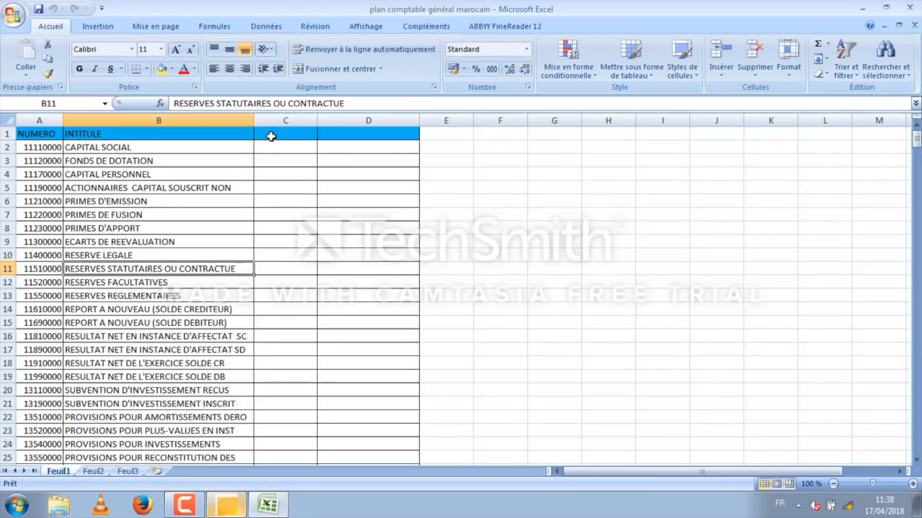
pyautogui.click(271, 137)
pyautogui.click(225, 508)
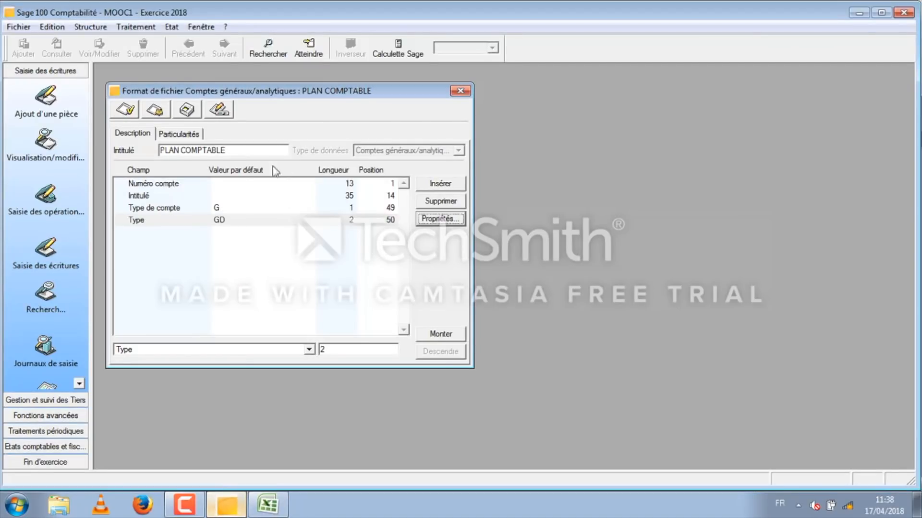
pyautogui.rightClick(267, 504)
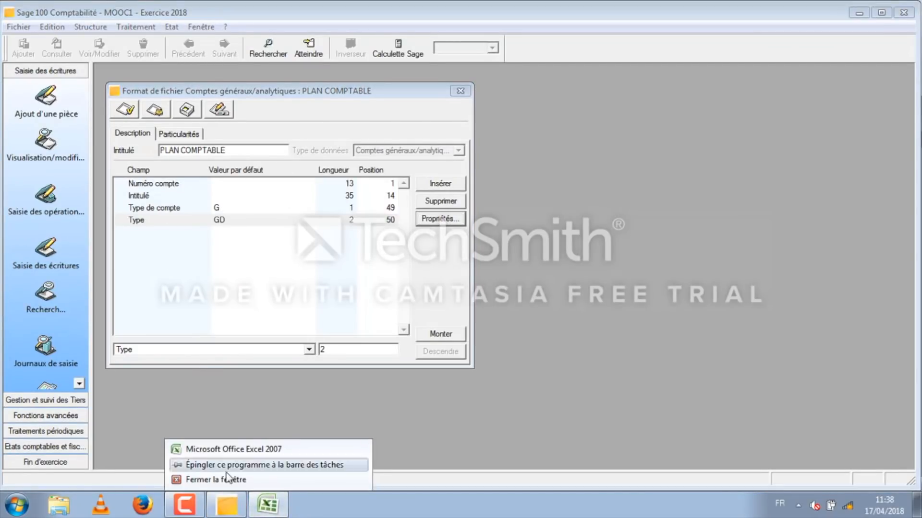
pyautogui.click(226, 449)
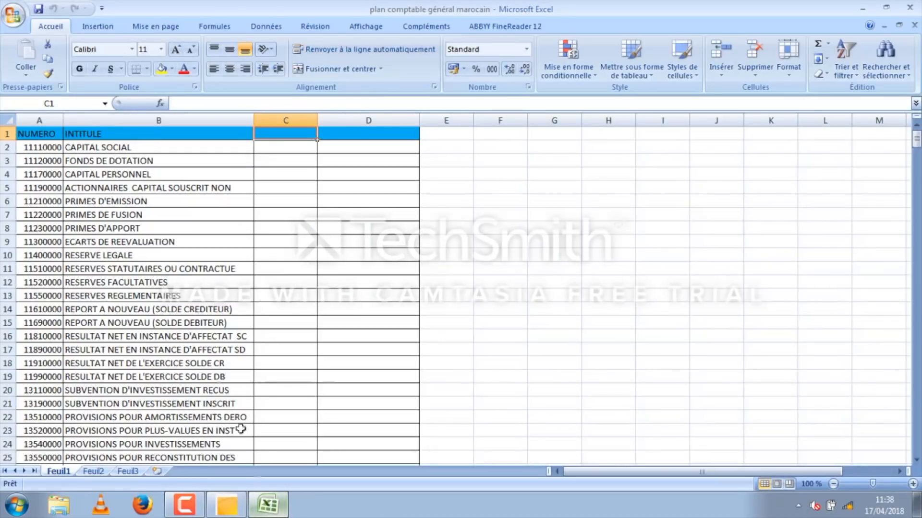
pyautogui.click(51, 137)
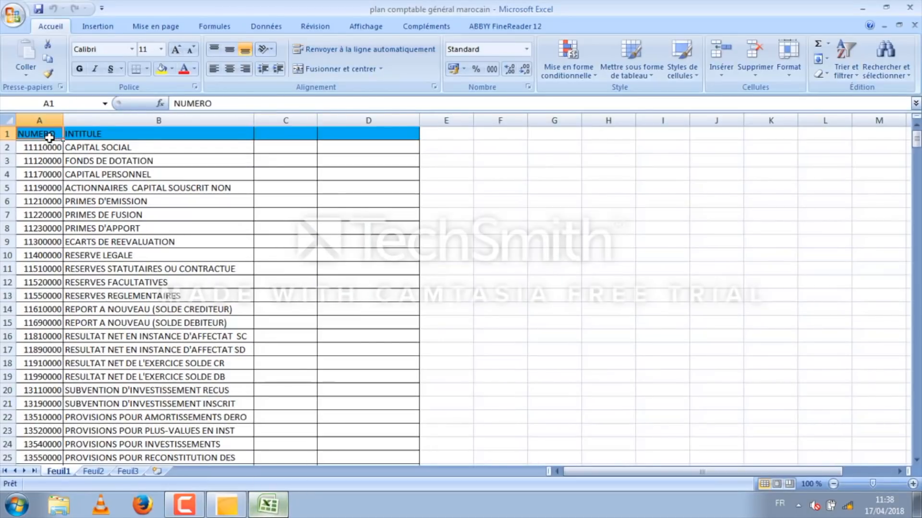
pyautogui.click(93, 138)
pyautogui.click(227, 504)
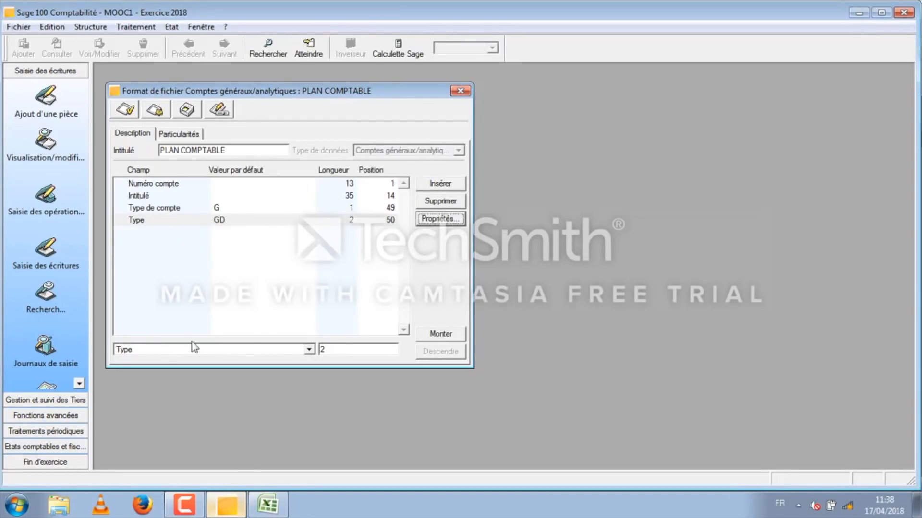
# Step: In the Excel workbook, add the headings TYPE DE COMPTE in C1 and TYPE in D1
pyautogui.click(267, 504)
pyautogui.click(276, 135)
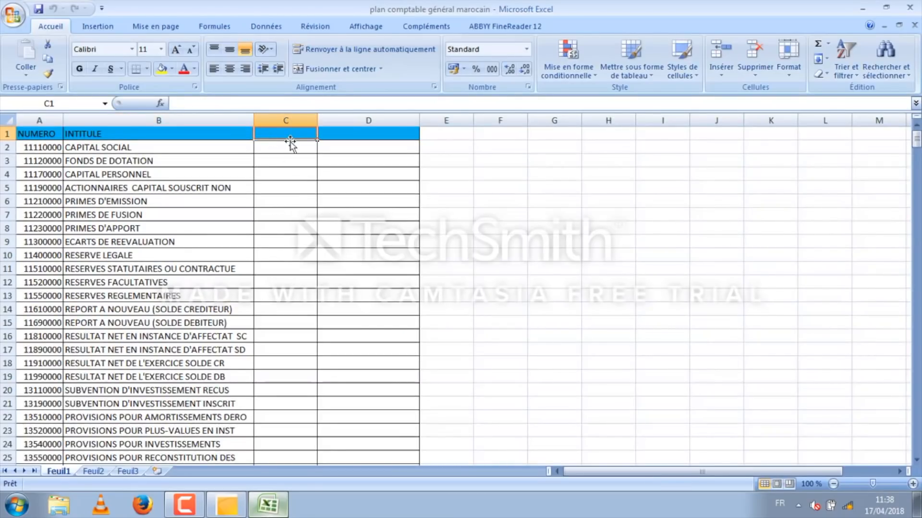
pyautogui.write('TYPE DE COMPTE')
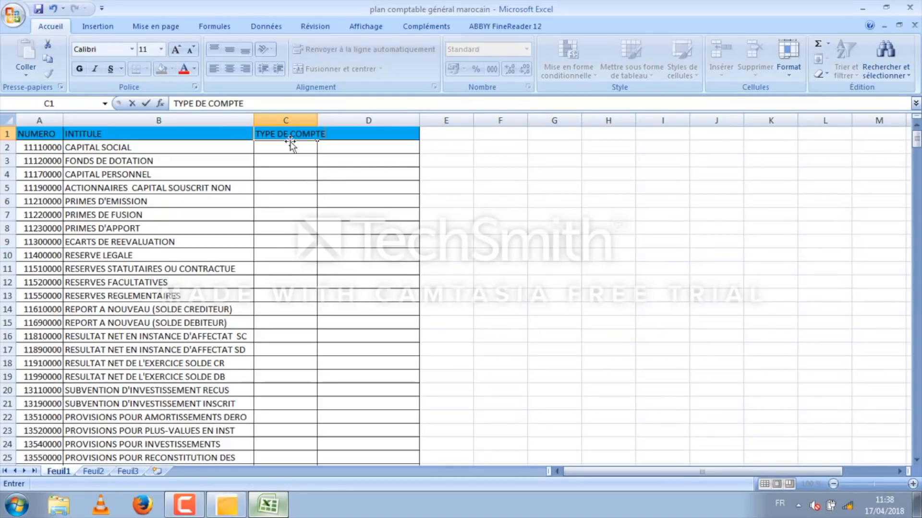
pyautogui.click(335, 140)
pyautogui.write('T')
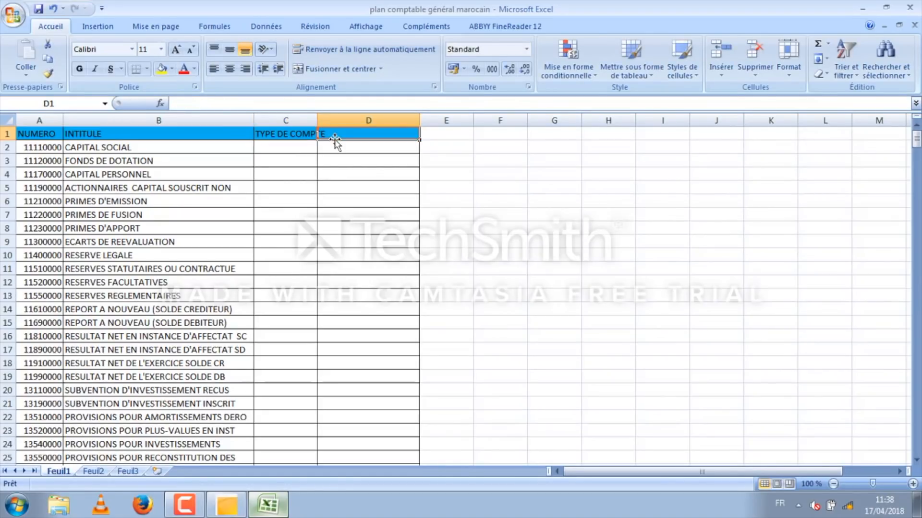
pyautogui.write('YPE')
pyautogui.press('Return')
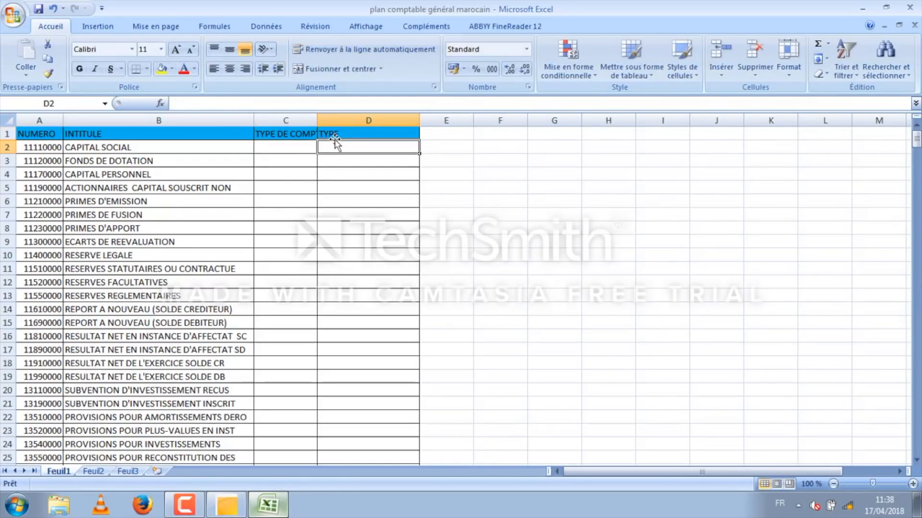
pyautogui.click(319, 199)
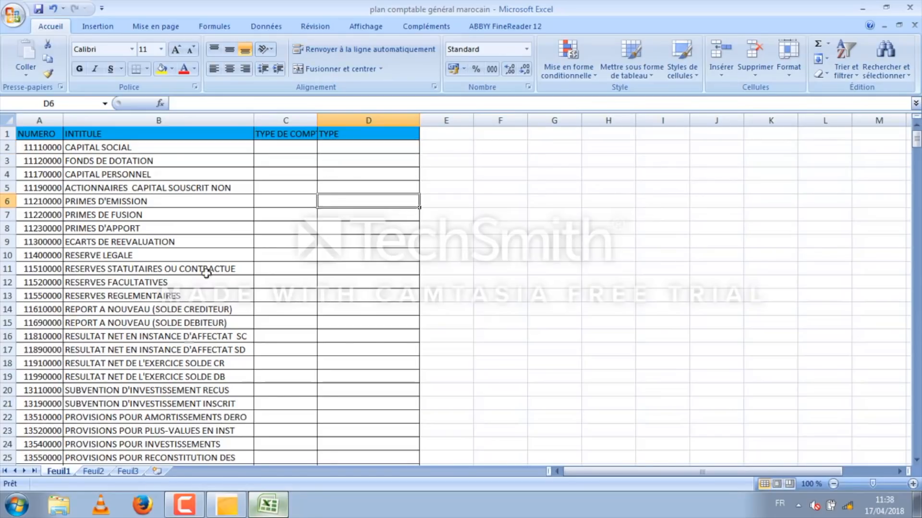
# Step: Check the default values in the Sage format, and enter G in C2 and GD in D2 of the Excel sheet
pyautogui.click(226, 504)
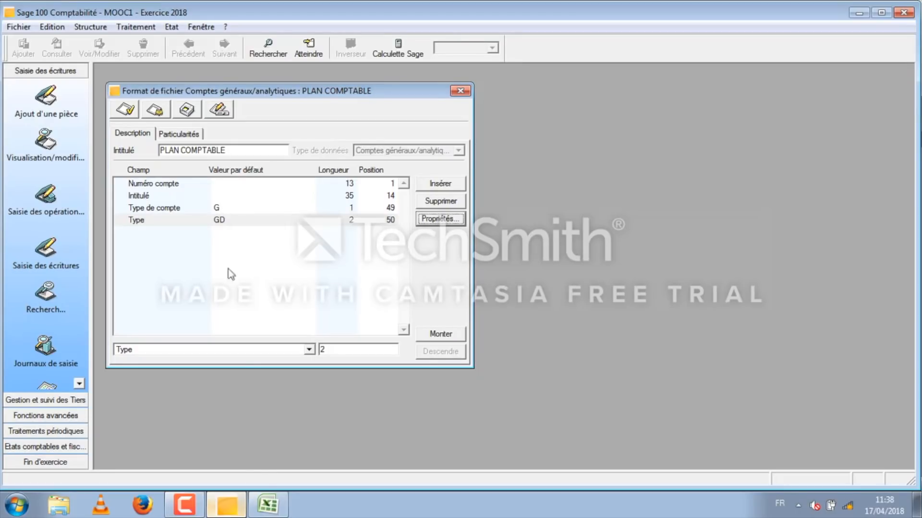
pyautogui.click(268, 504)
pyautogui.click(282, 147)
pyautogui.write('G')
pyautogui.press('Return')
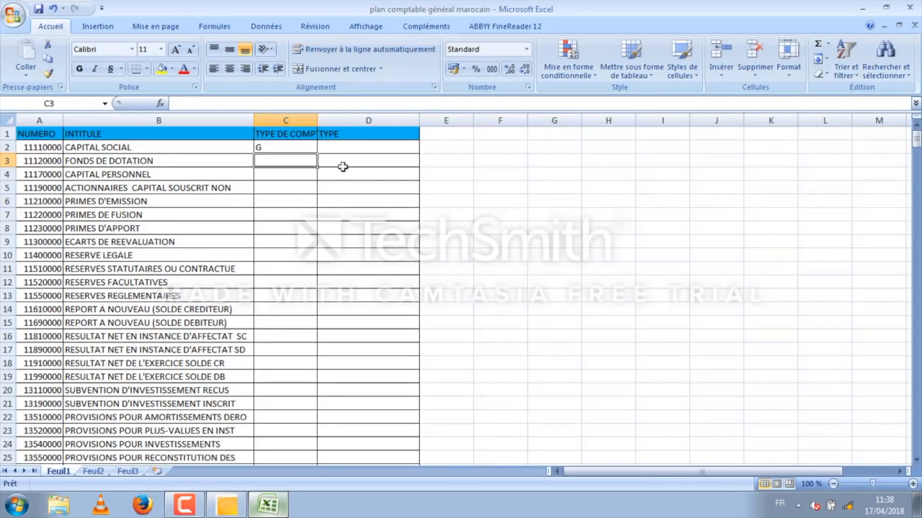
pyautogui.click(235, 504)
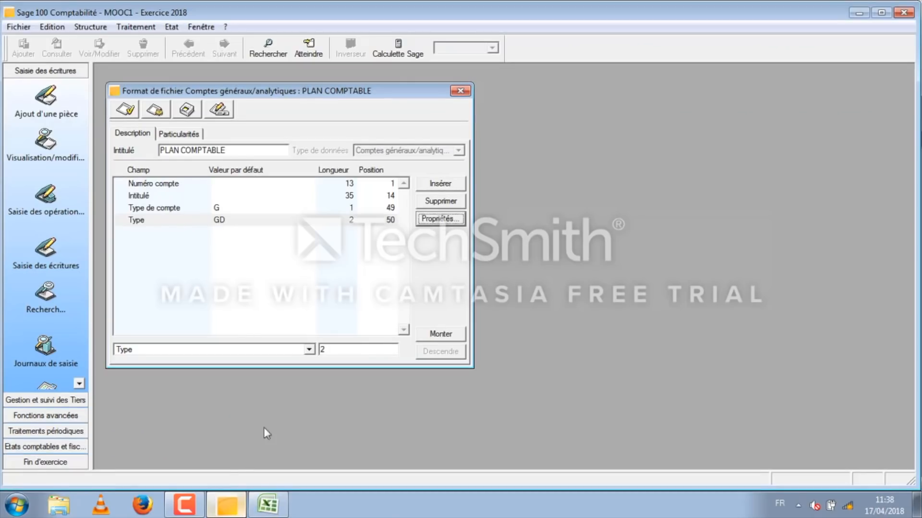
pyautogui.click(268, 504)
pyautogui.click(375, 144)
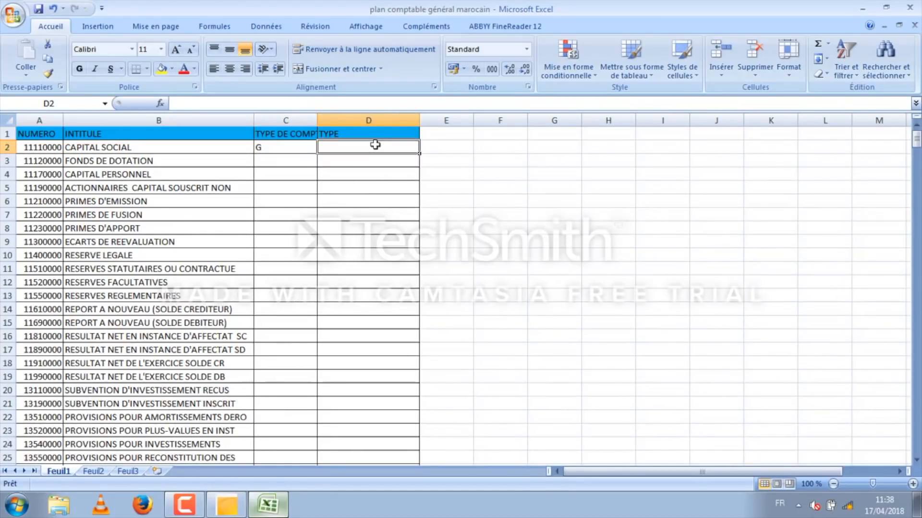
pyautogui.write('GD')
pyautogui.press('Return')
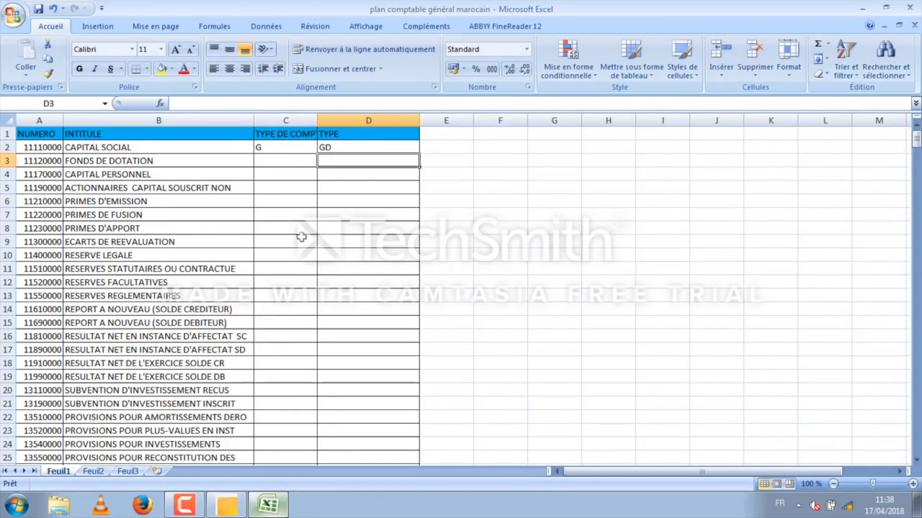
# Step: Fill the G and GD values down columns C and D for all accounts, save the workbook and return to Sage
pyautogui.moveTo(262, 146); pyautogui.dragTo(404, 435)
pyautogui.scroll(11, 397, 403)
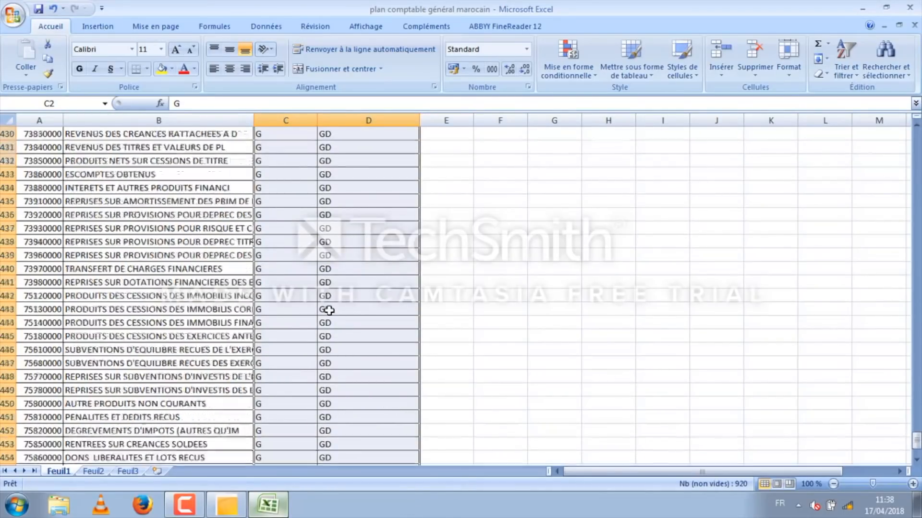
pyautogui.moveTo(918, 424); pyautogui.dragTo(918, 129)
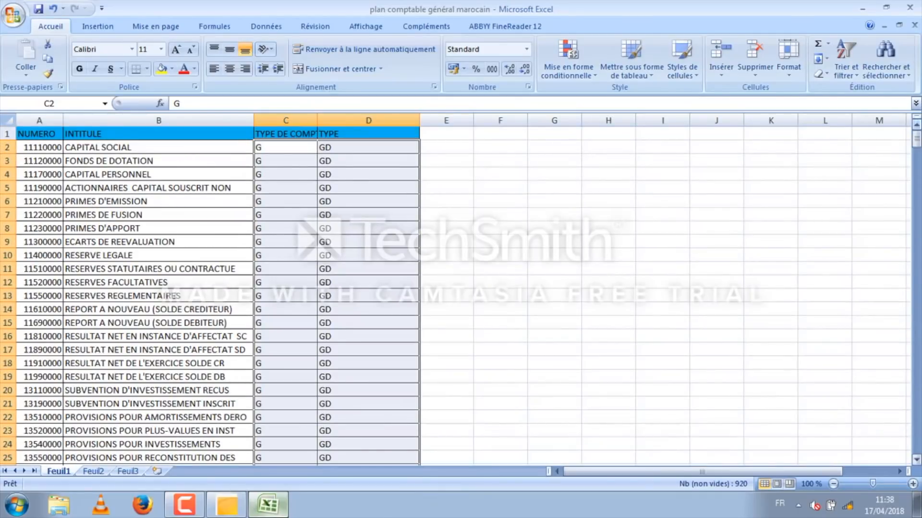
pyautogui.click(39, 9)
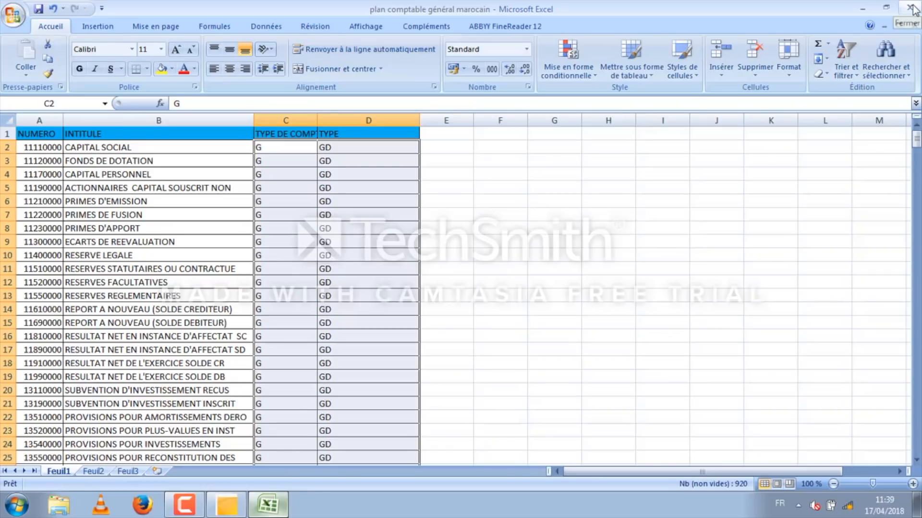
pyautogui.click(867, 9)
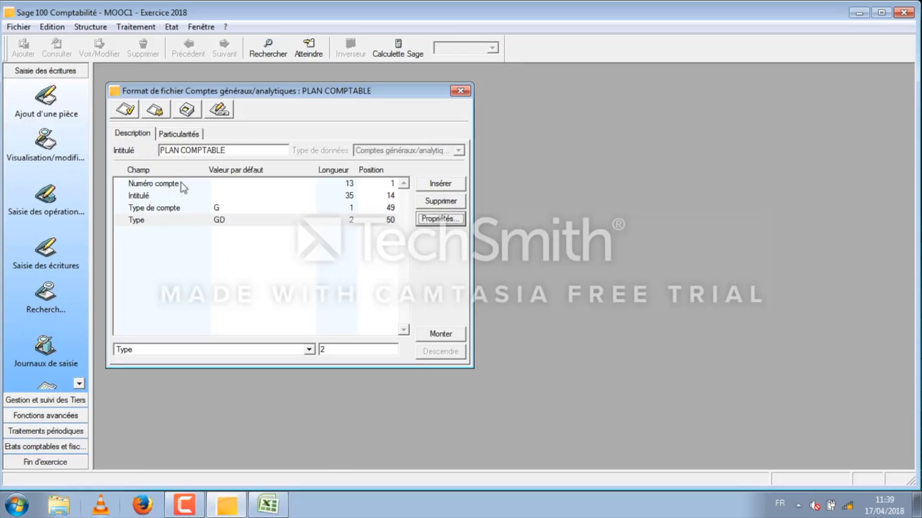
# Step: Set the format's file type to Délimité, confirm the change, and choose Point-virgule as the field delimiter
pyautogui.click(174, 136)
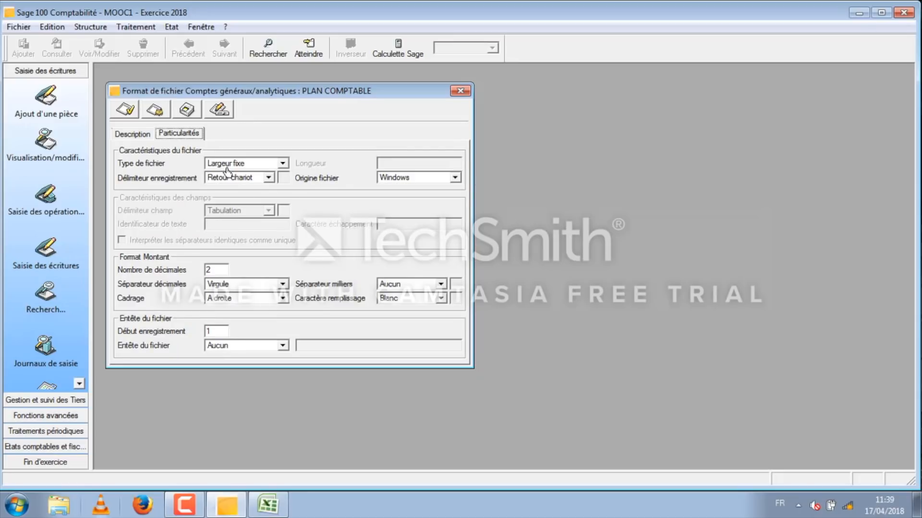
pyautogui.click(284, 163)
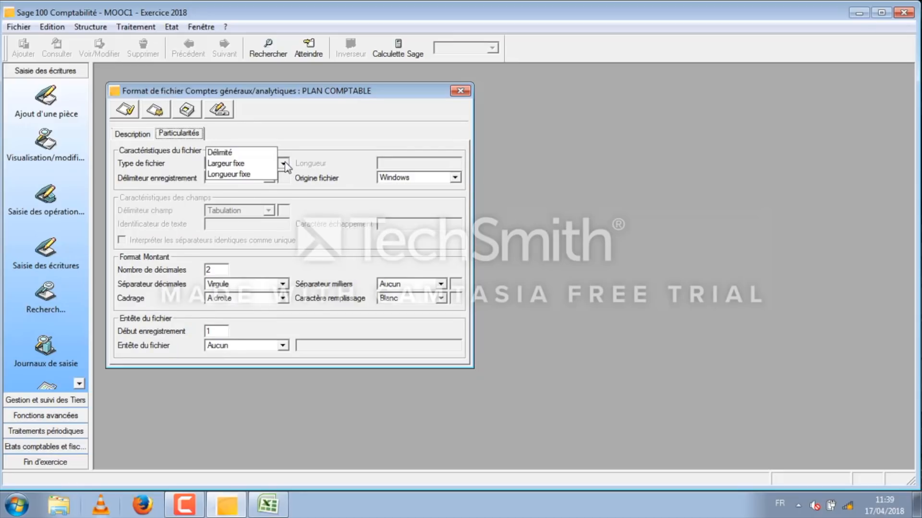
pyautogui.click(251, 150)
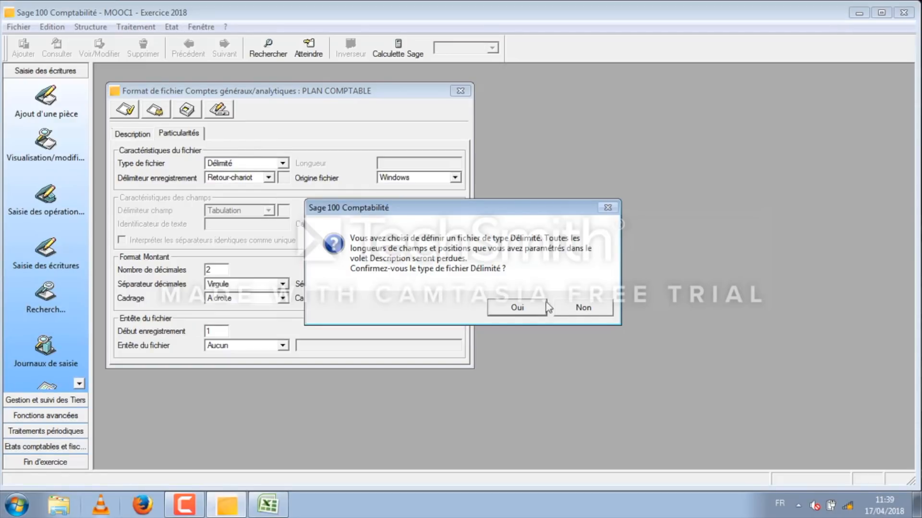
pyautogui.click(519, 308)
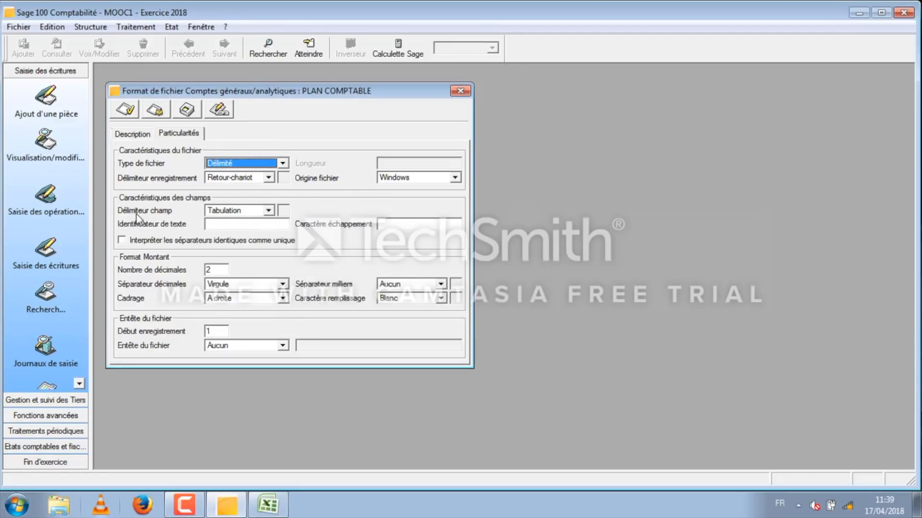
pyautogui.click(270, 212)
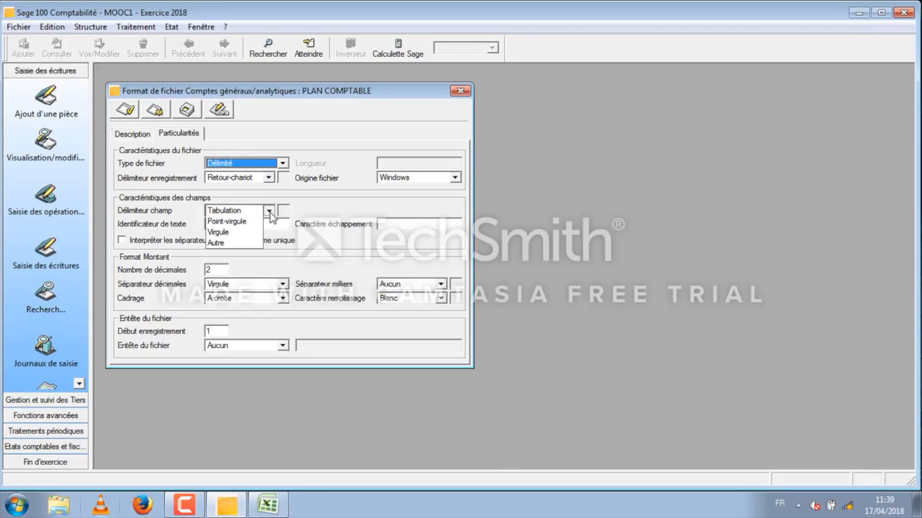
pyautogui.click(246, 223)
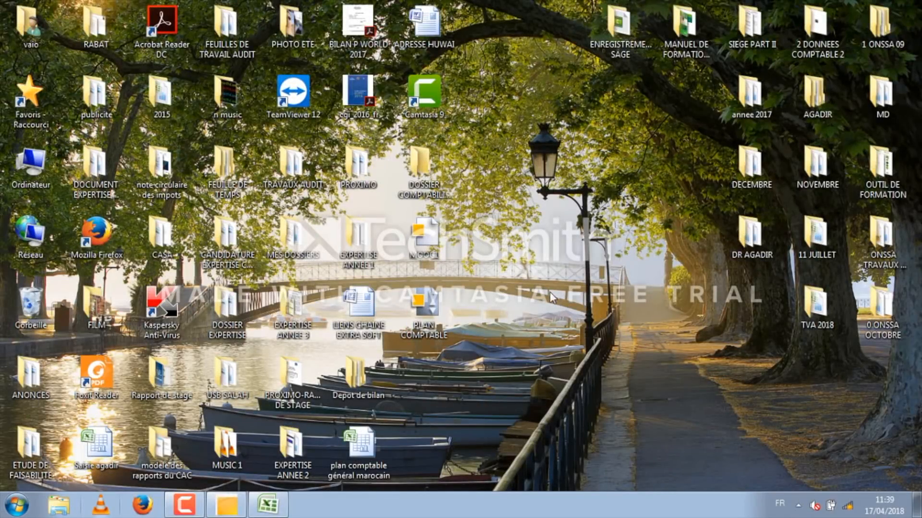
# Step: Create a new text document on the Windows desktop
pyautogui.rightClick(553, 268)
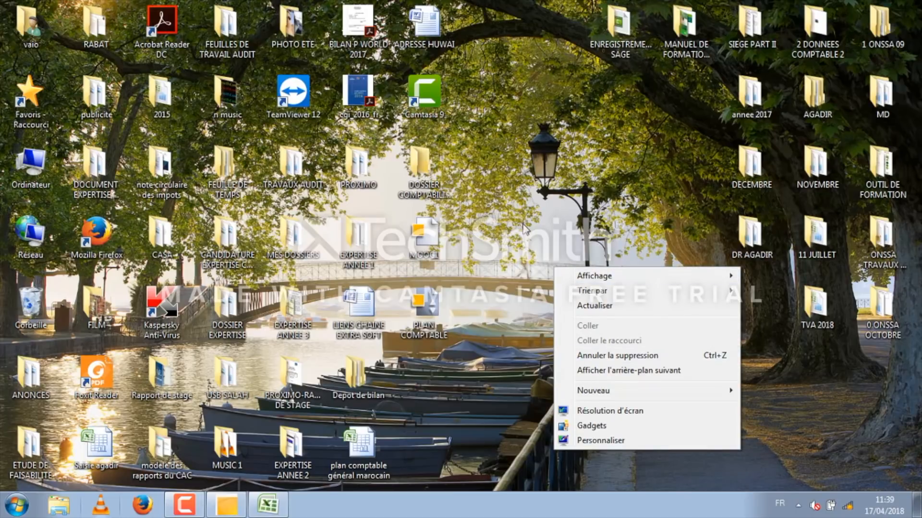
pyautogui.moveTo(629, 396)
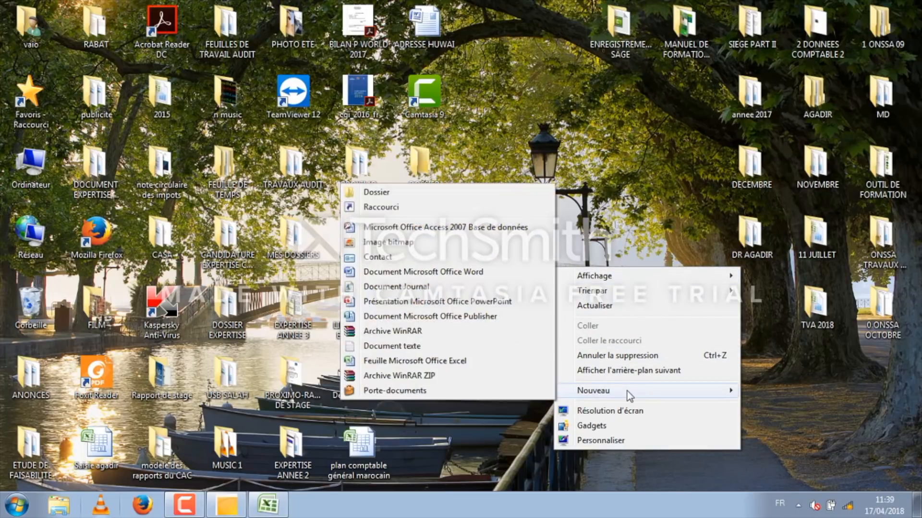
pyautogui.click(425, 347)
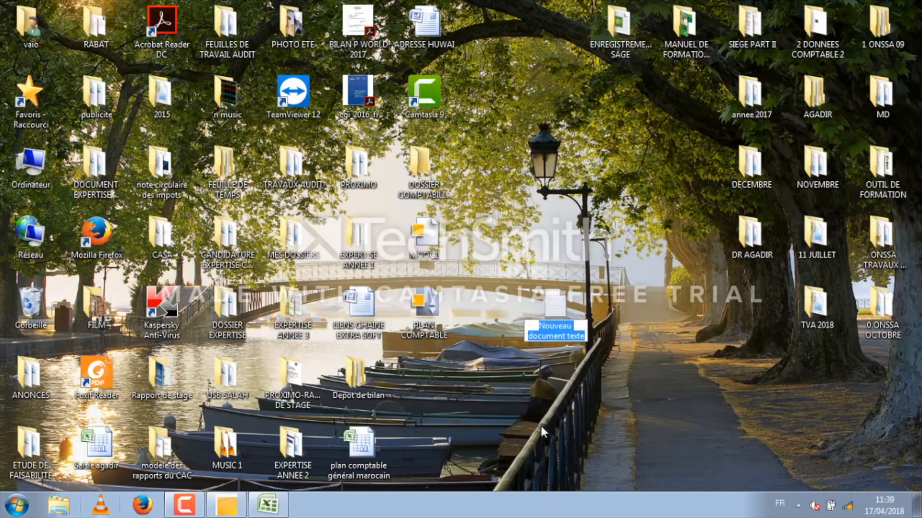
# Step: Name the new text document PALN COMPTABLE and switch to the plan comptable général marocain workbook in Excel
pyautogui.write('PALN')
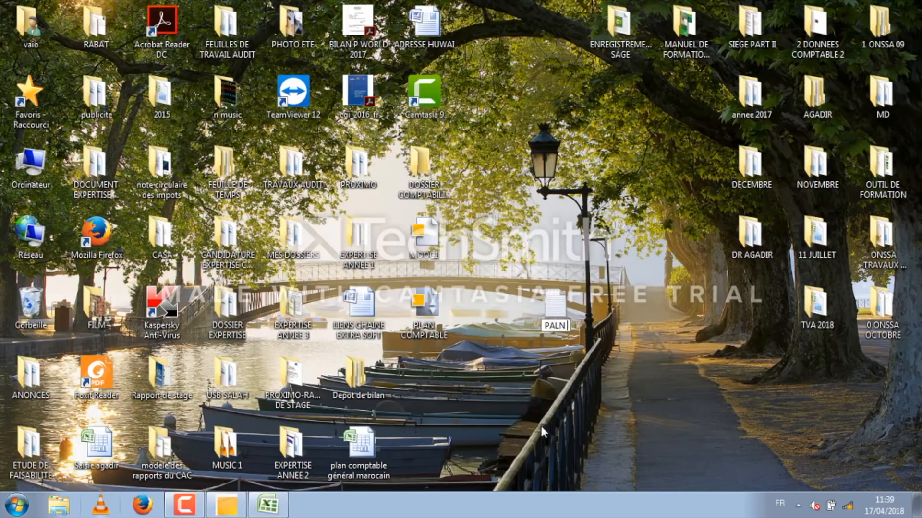
pyautogui.write(' COMPTABLE')
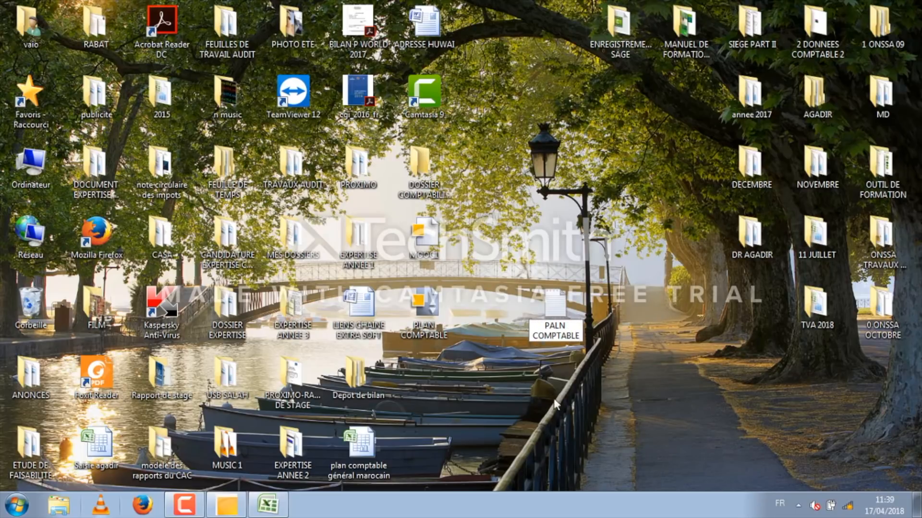
pyautogui.click(568, 374)
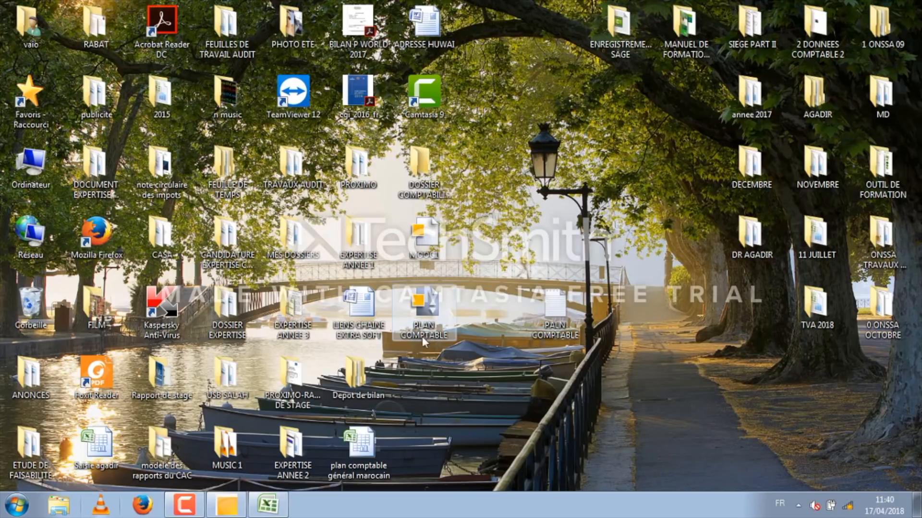
pyautogui.doubleClick(360, 443)
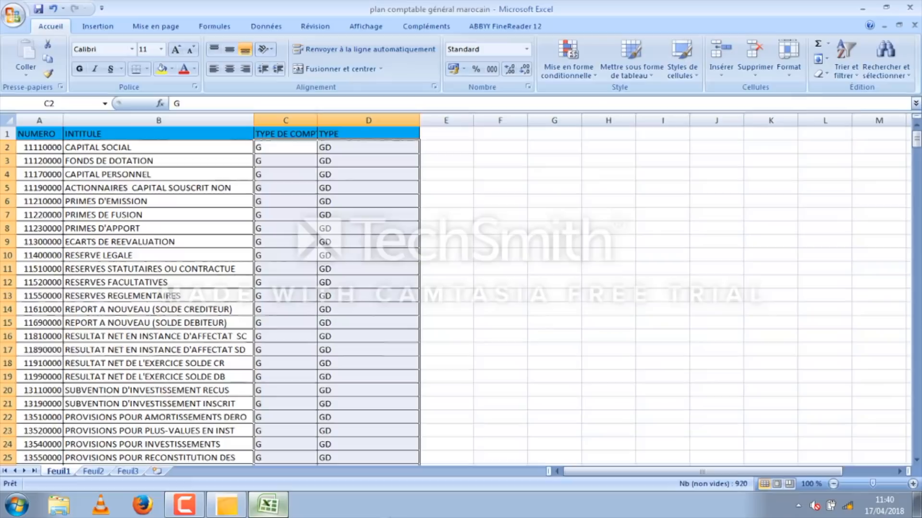
pyautogui.click(83, 148)
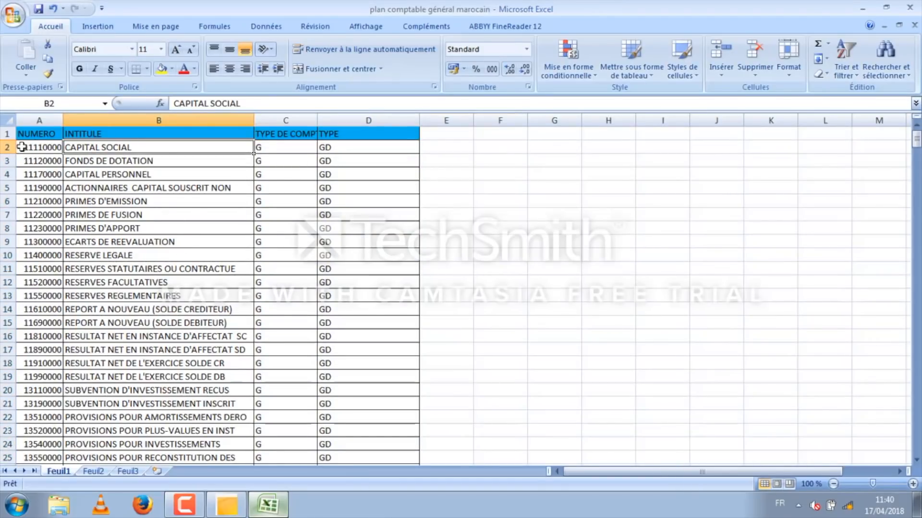
pyautogui.click(35, 151)
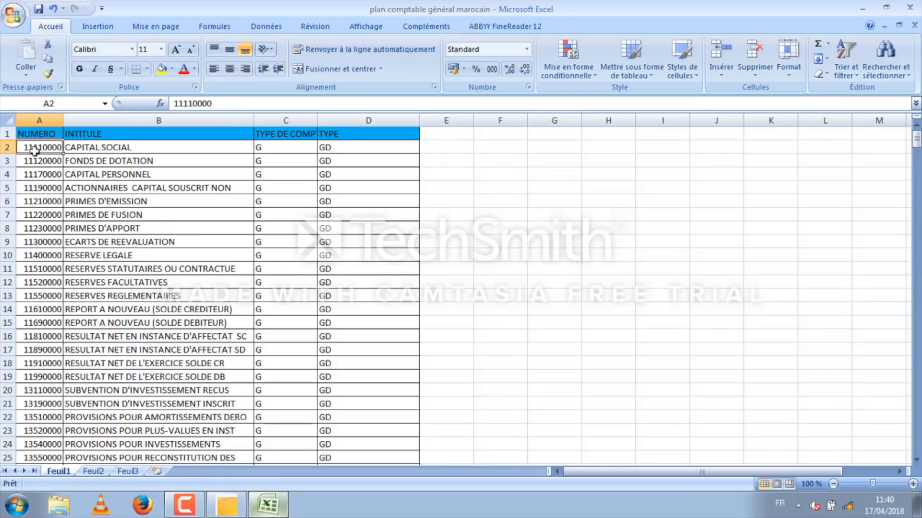
pyautogui.moveTo(31, 149); pyautogui.dragTo(391, 445)
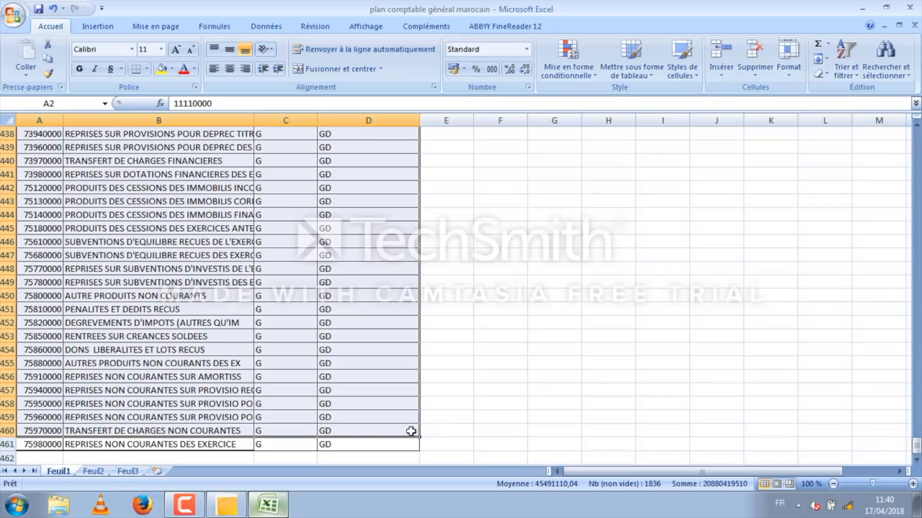
pyautogui.moveTo(419, 437); pyautogui.dragTo(420, 451)
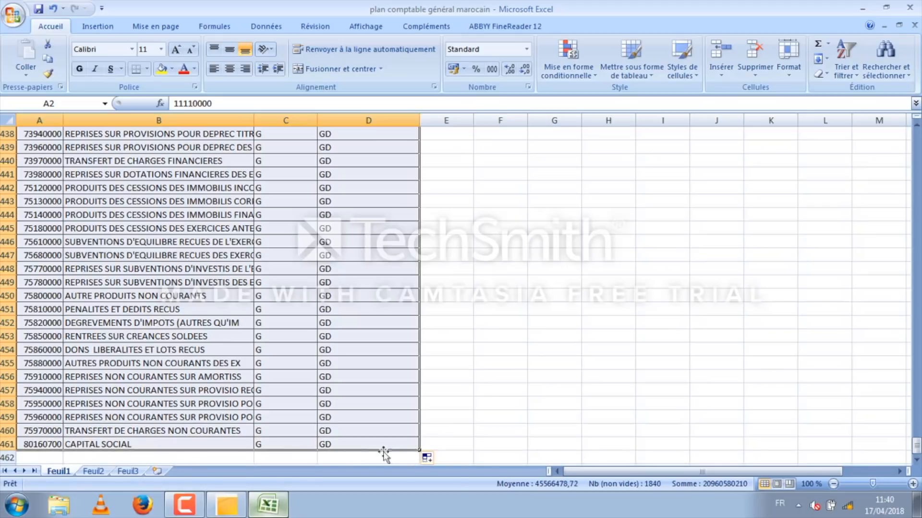
pyautogui.click(52, 8)
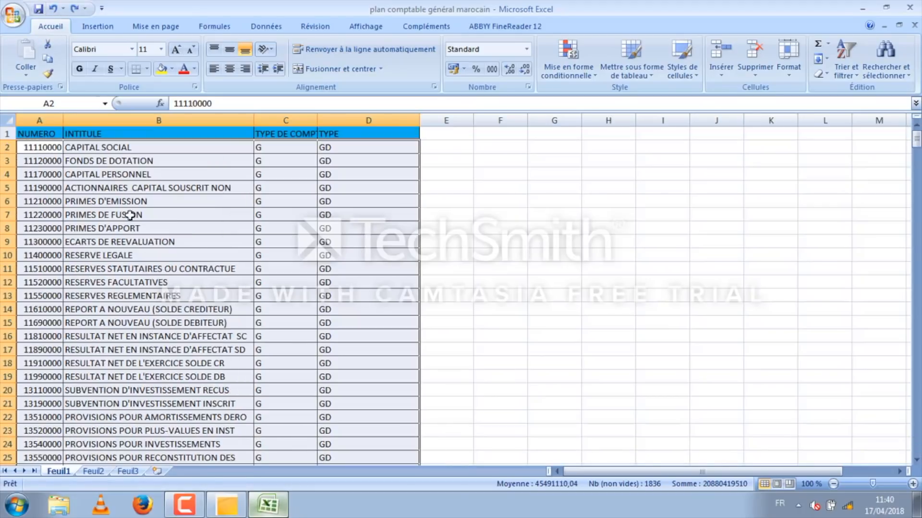
# Step: Copy all account rows without the headers, range A2:D461
pyautogui.moveTo(41, 148); pyautogui.dragTo(414, 446)
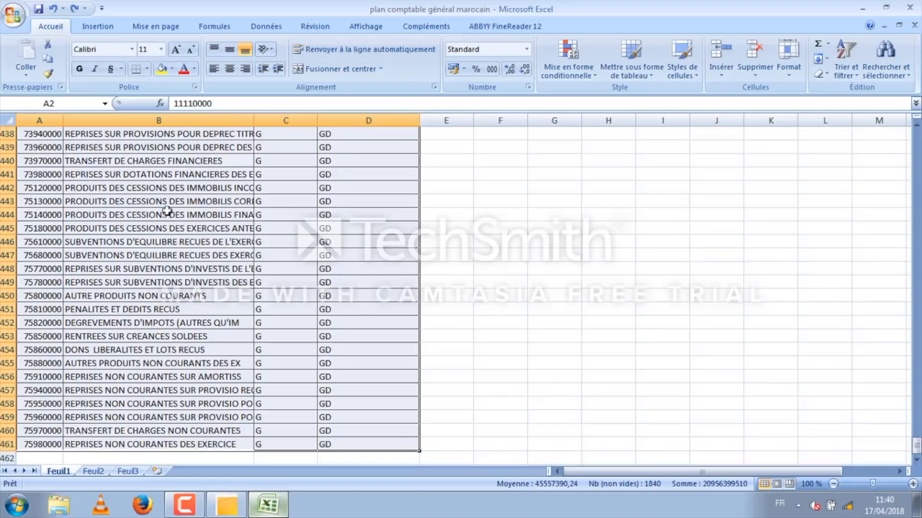
pyautogui.rightClick(167, 209)
pyautogui.click(202, 231)
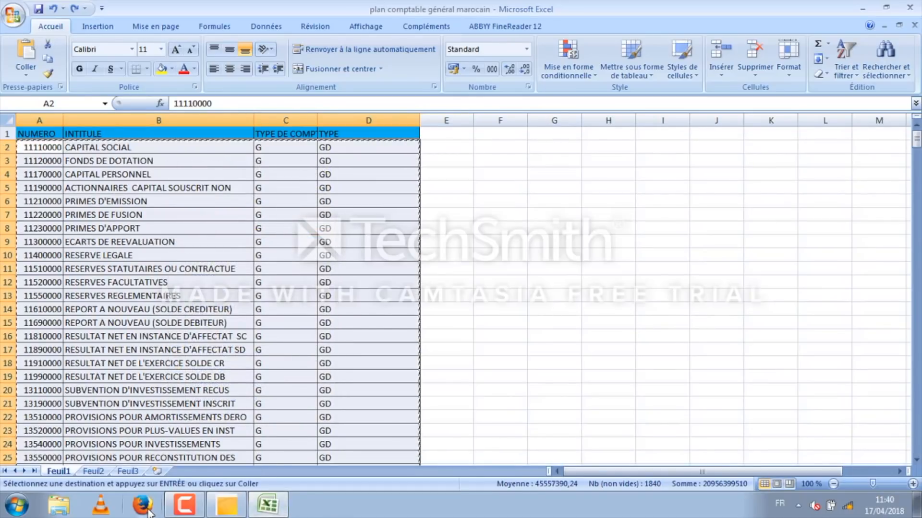
# Step: Open the PALN COMPTABLE text file from the desktop in Notepad and paste the copied account rows
pyautogui.click(917, 505)
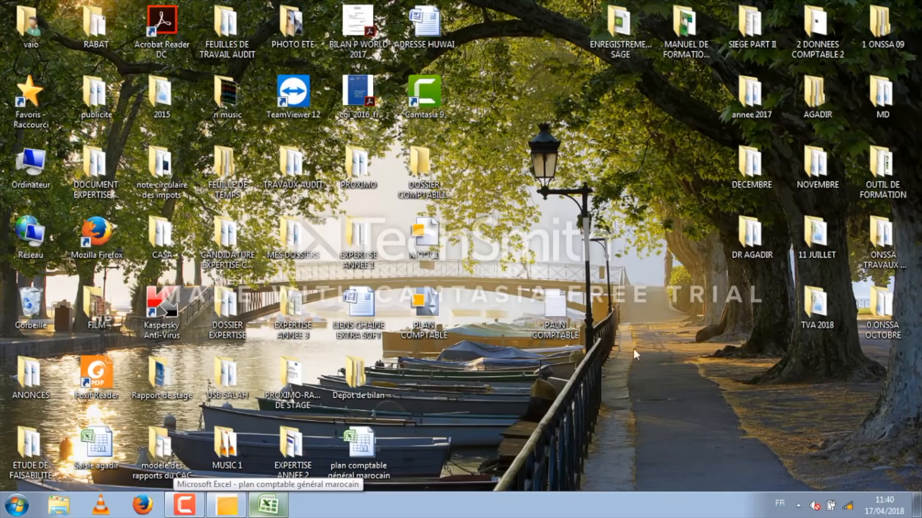
pyautogui.doubleClick(559, 301)
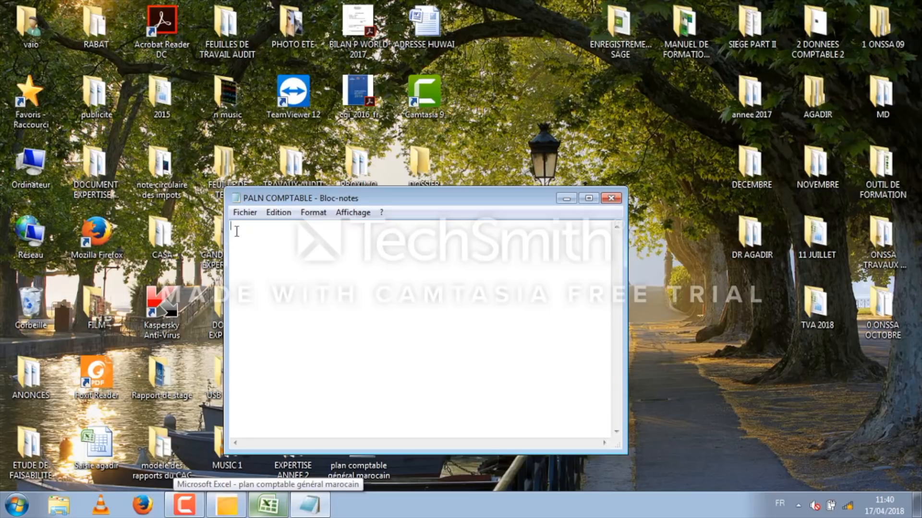
pyautogui.rightClick(237, 228)
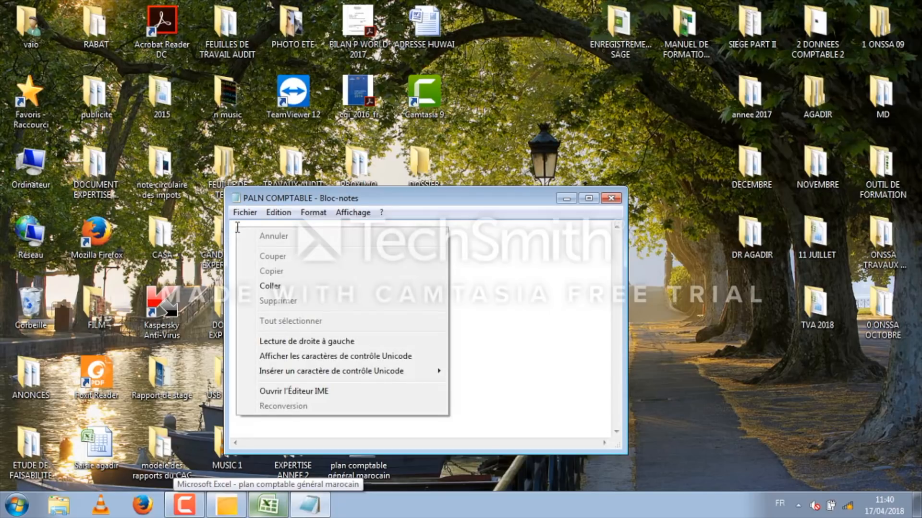
pyautogui.click(284, 287)
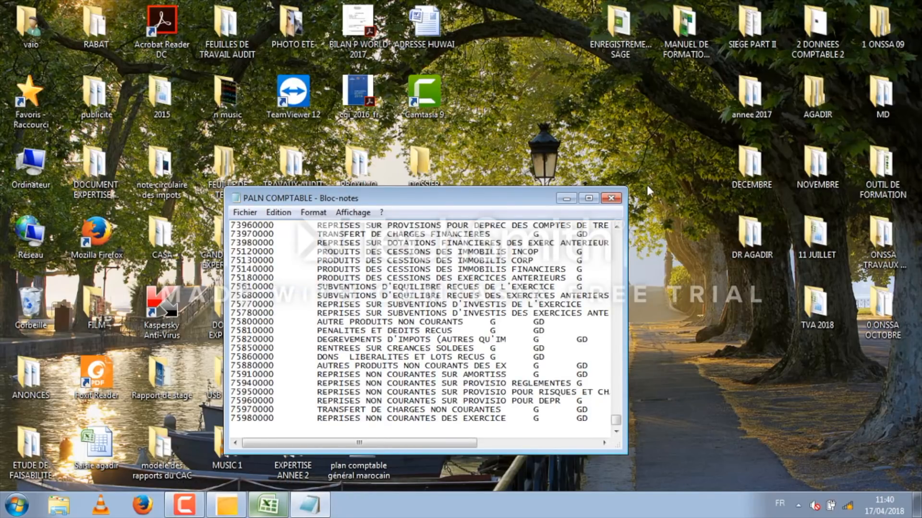
# Step: Copy the tab spacing between the account number and the title on the first line of the text file
pyautogui.moveTo(917, 436); pyautogui.dragTo(917, 23)
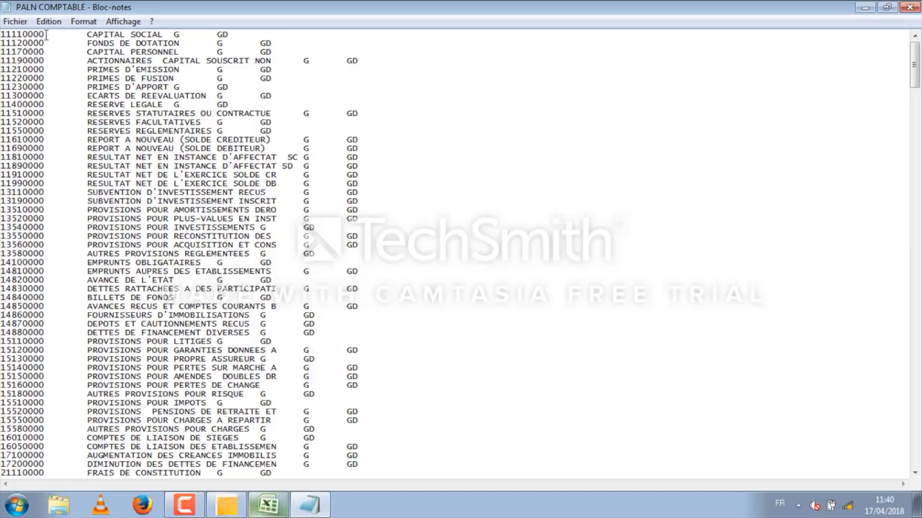
pyautogui.doubleClick(70, 37)
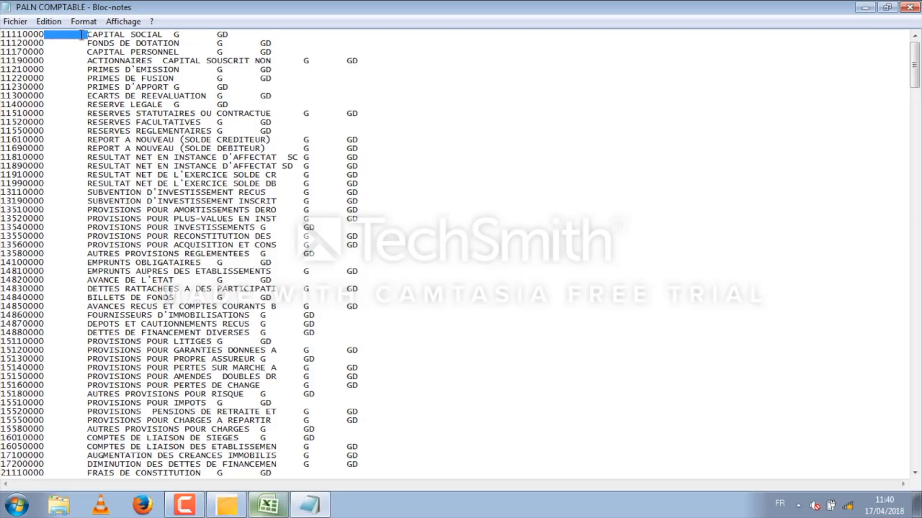
pyautogui.rightClick(71, 33)
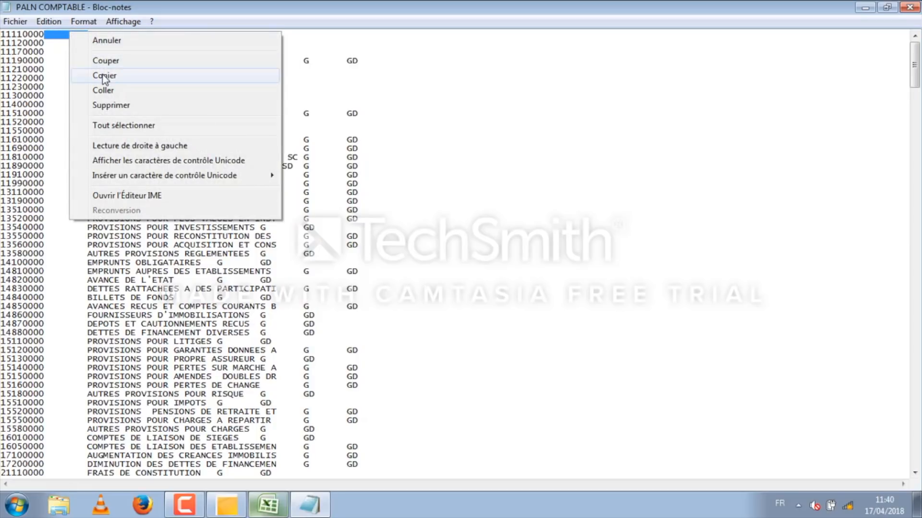
pyautogui.click(77, 73)
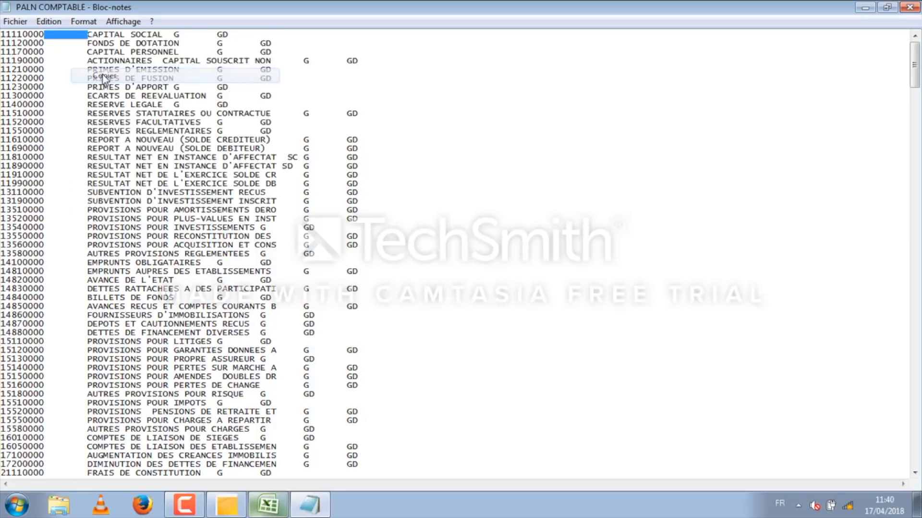
# Step: Replace every occurrence of the copied tab spacing in the text file with a semicolon
pyautogui.click(48, 21)
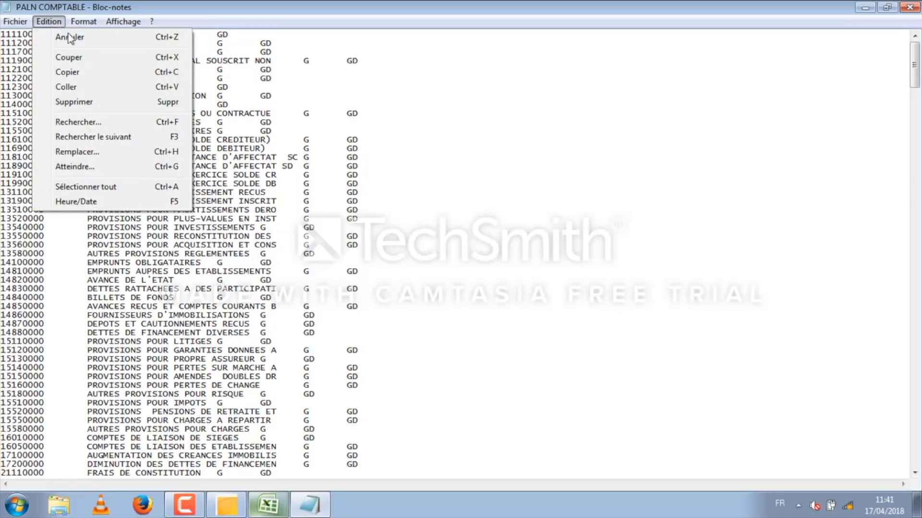
pyautogui.click(85, 152)
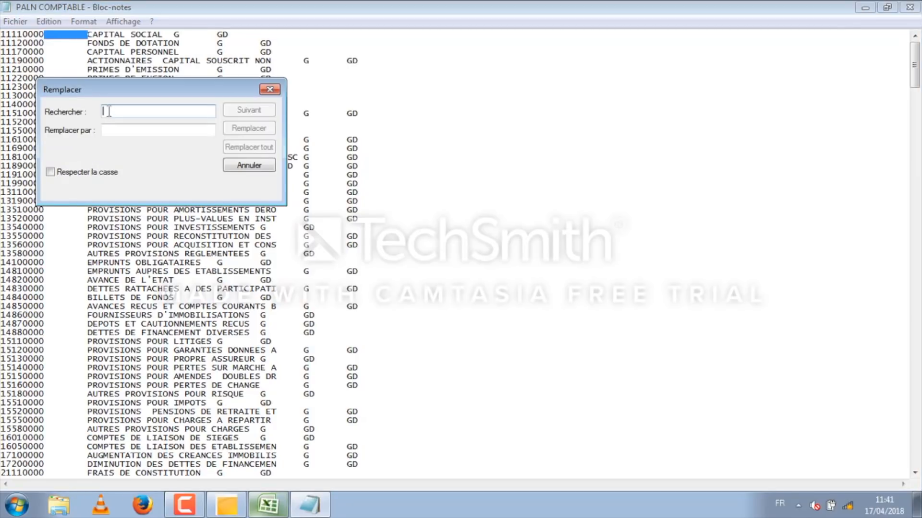
pyautogui.rightClick(109, 111)
pyautogui.click(140, 169)
pyautogui.click(119, 130)
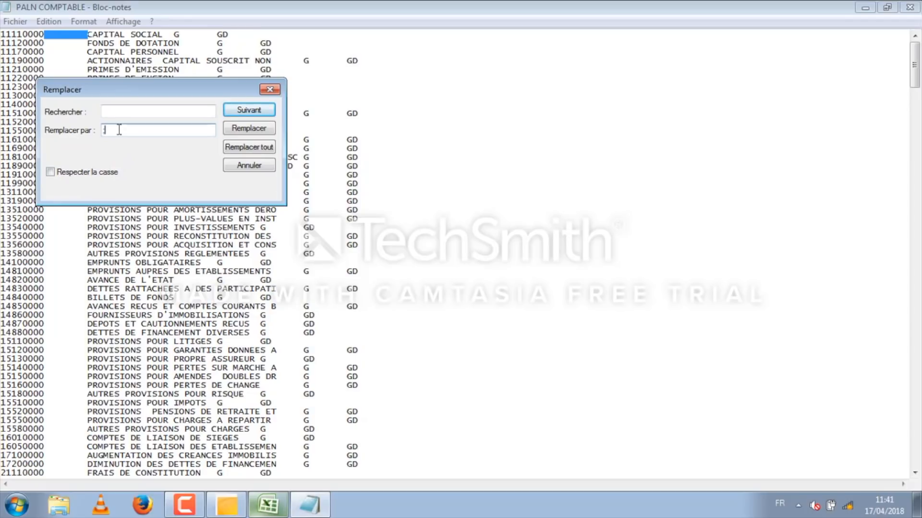
pyautogui.click(249, 147)
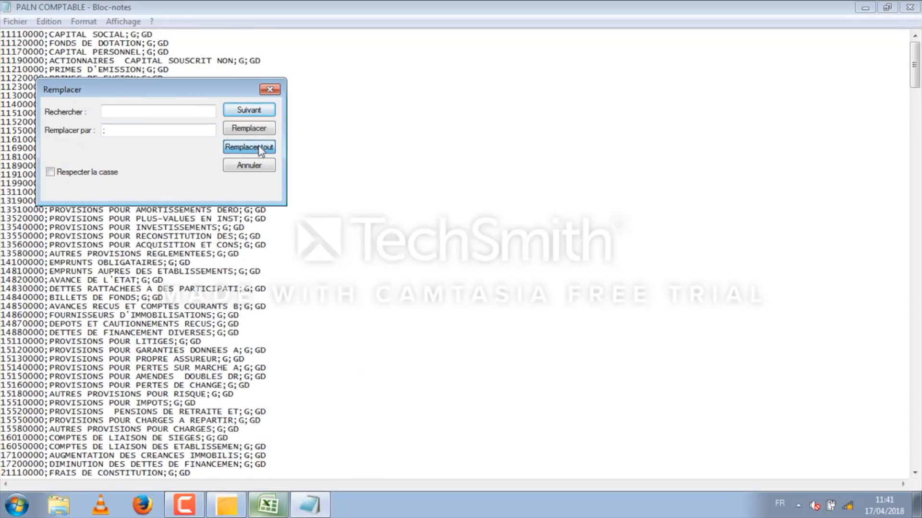
pyautogui.click(270, 90)
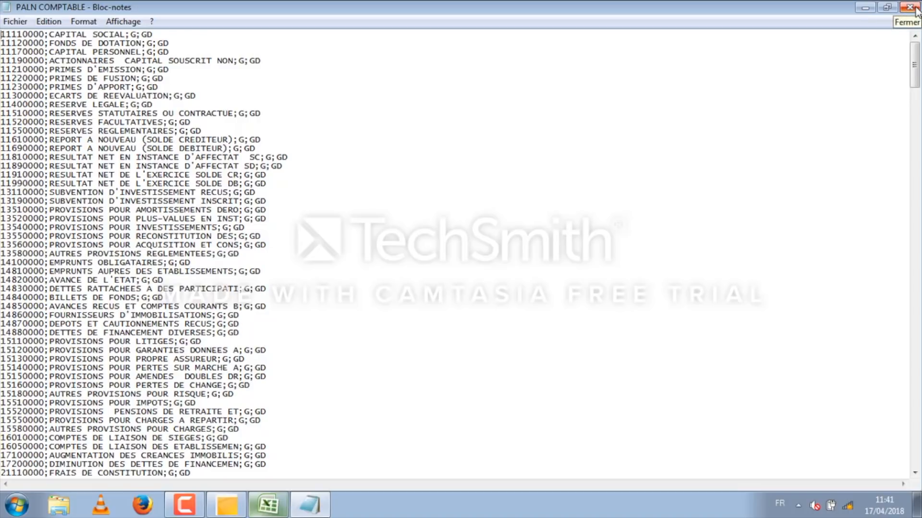
# Step: Close the text file, saving its changes, and move its desktop icon directly below the PLAN COMPTABLE format file
pyautogui.click(910, 7)
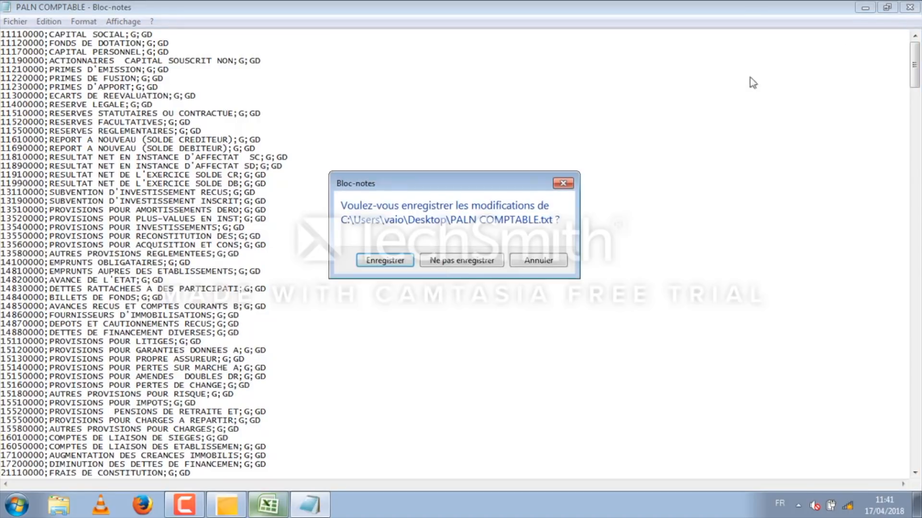
pyautogui.click(390, 264)
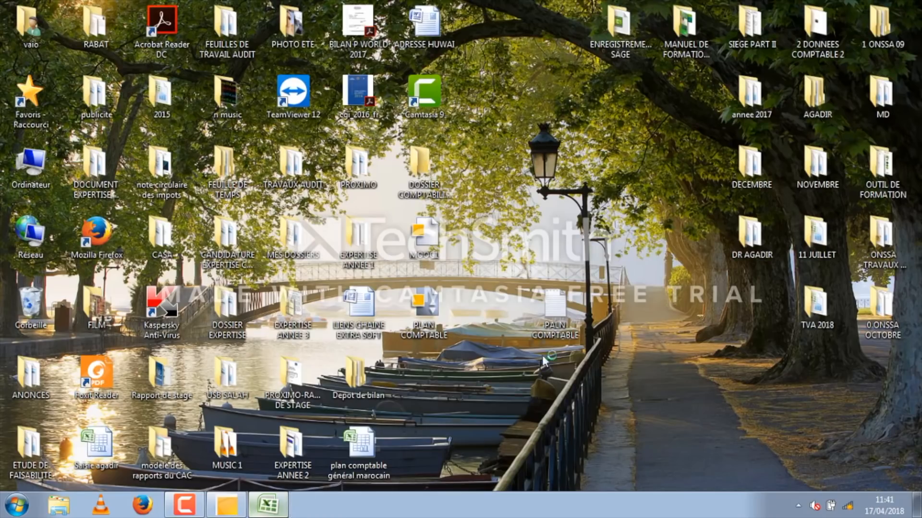
pyautogui.moveTo(541, 305); pyautogui.dragTo(434, 374)
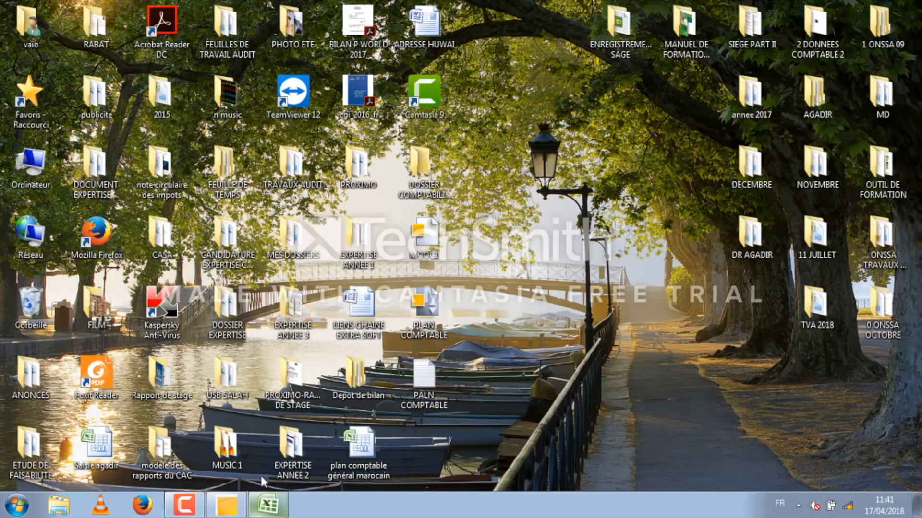
# Step: Switch to Sage 100 Comptabilité and start a parametric import with the PLAN COMPTABLE format file from the desktop
pyautogui.click(229, 513)
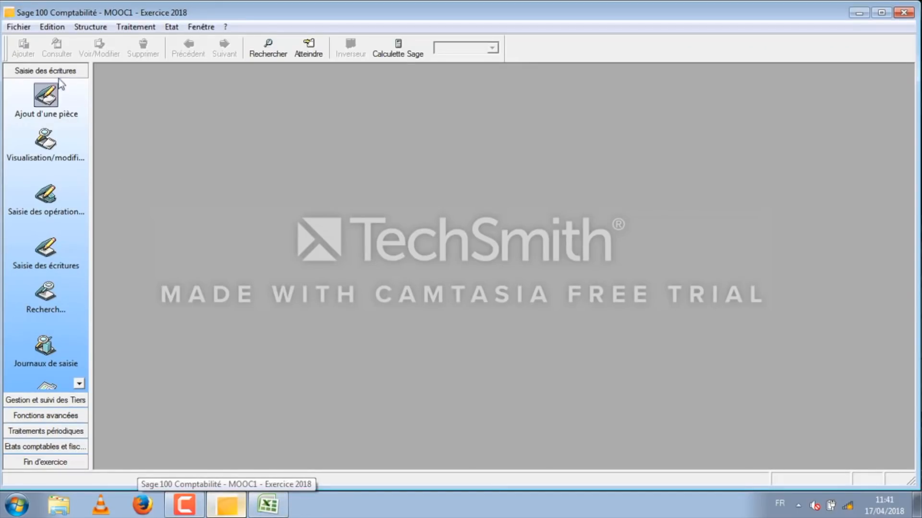
pyautogui.click(18, 29)
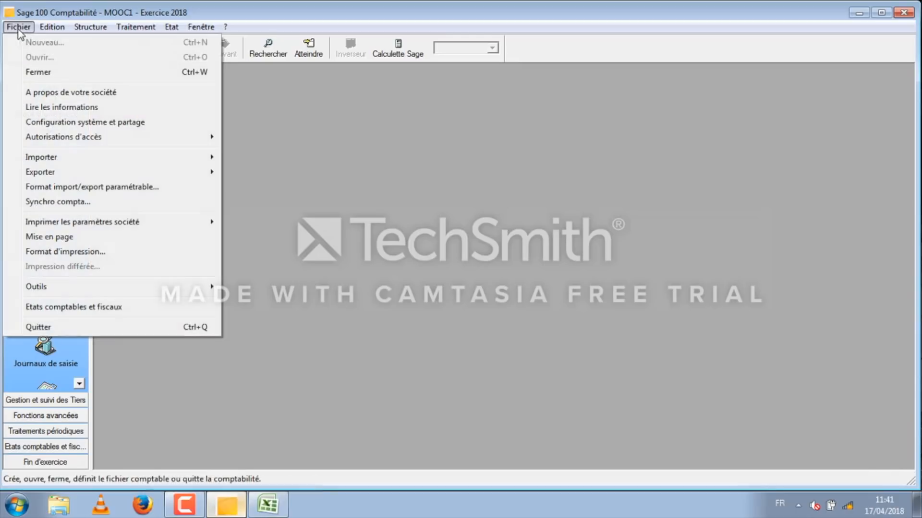
pyautogui.moveTo(52, 160)
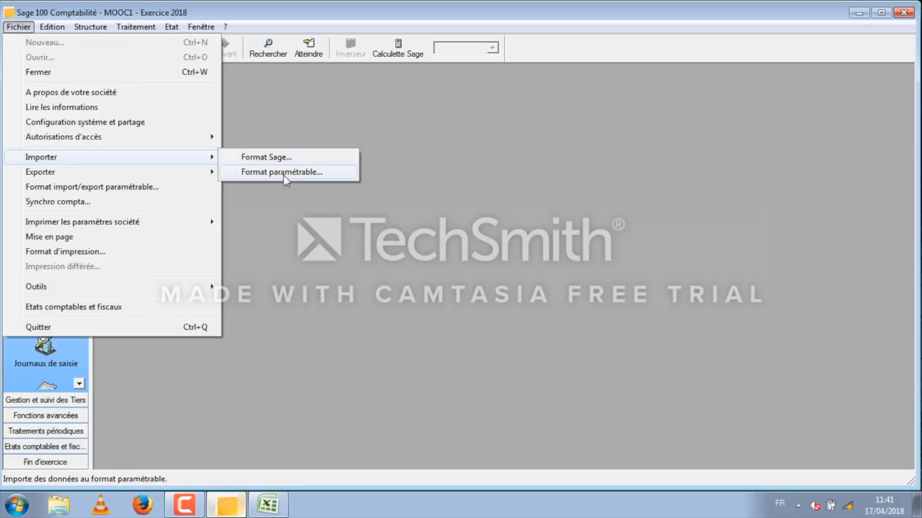
pyautogui.click(263, 173)
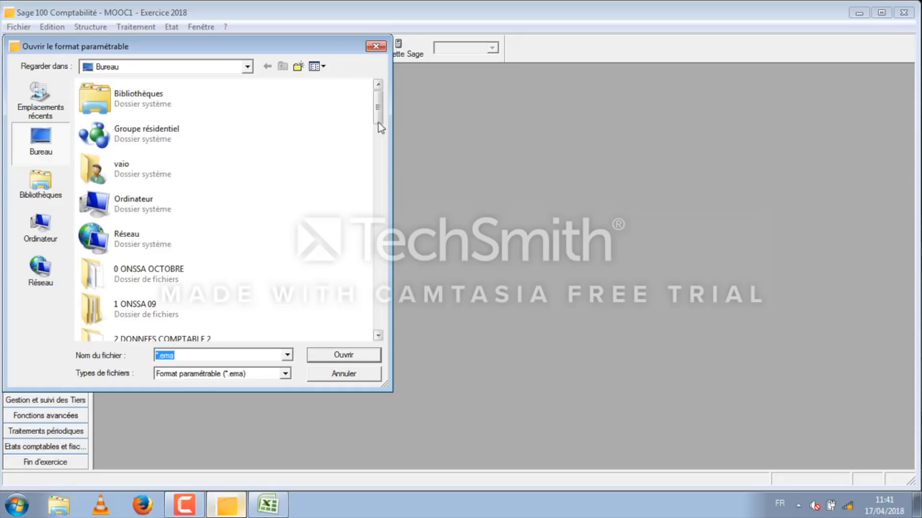
pyautogui.moveTo(378, 108); pyautogui.dragTo(331, 338)
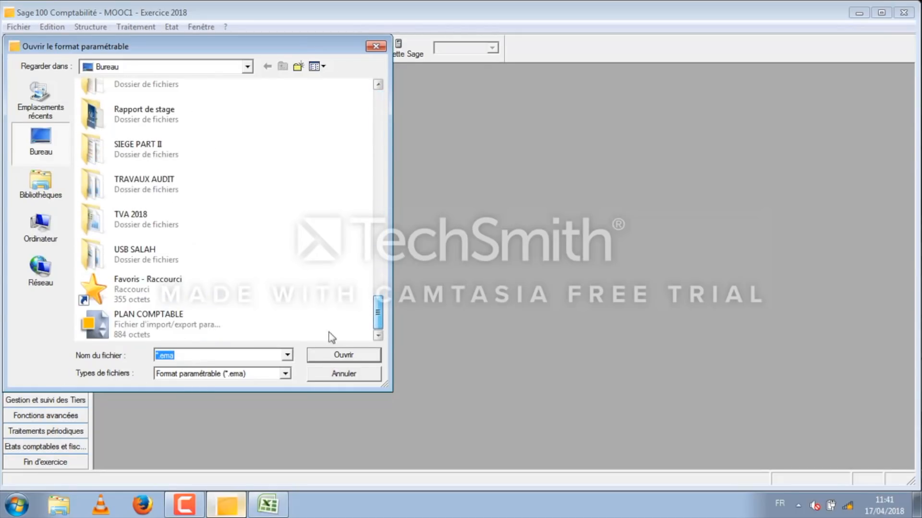
pyautogui.click(162, 327)
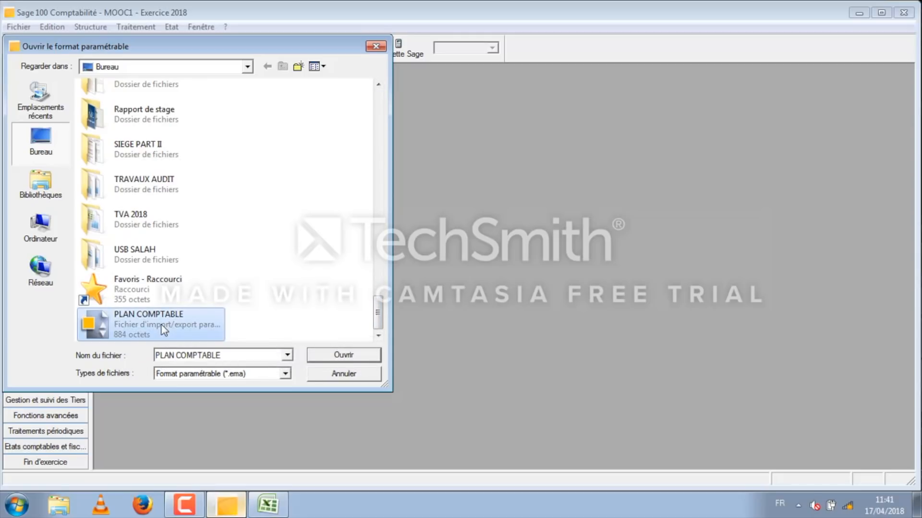
pyautogui.click(343, 357)
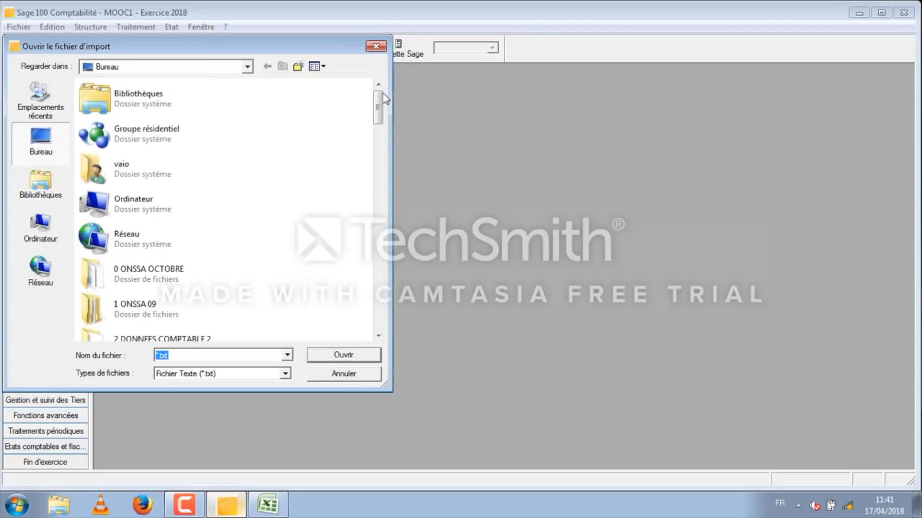
# Step: Import the accounts from the PALN COMPTABLE text file on the desktop and dismiss the end-of-procedure notice
pyautogui.moveTo(383, 112); pyautogui.dragTo(258, 323)
pyautogui.click(148, 318)
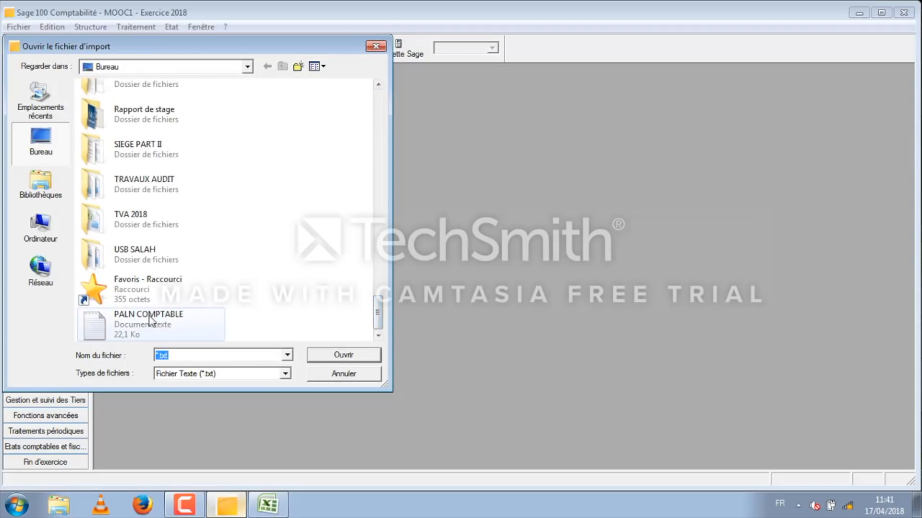
pyautogui.click(356, 356)
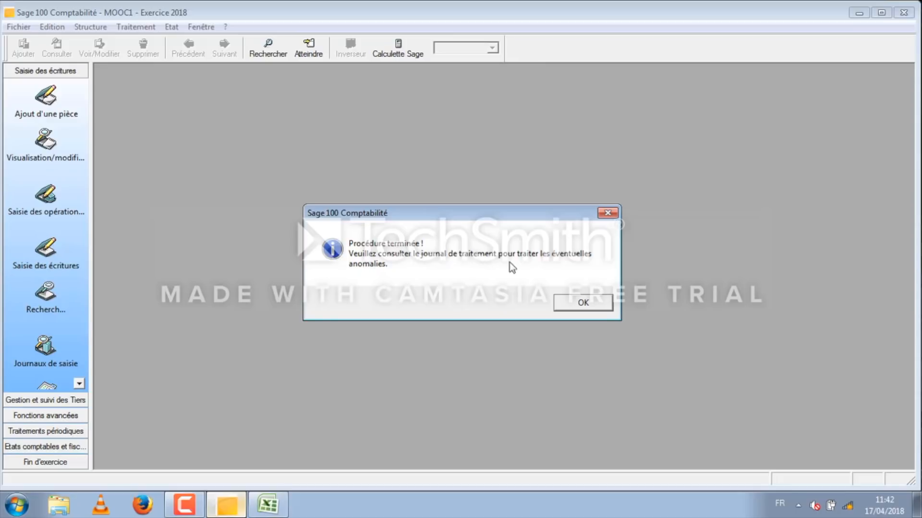
pyautogui.click(581, 304)
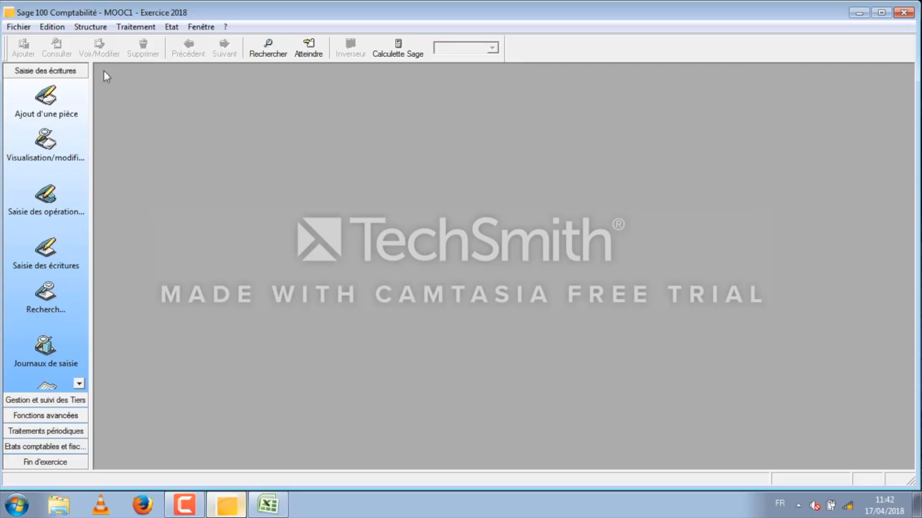
# Step: Open the chart of accounts at full size, review the imported accounts from first to last, and close the list
pyautogui.click(96, 30)
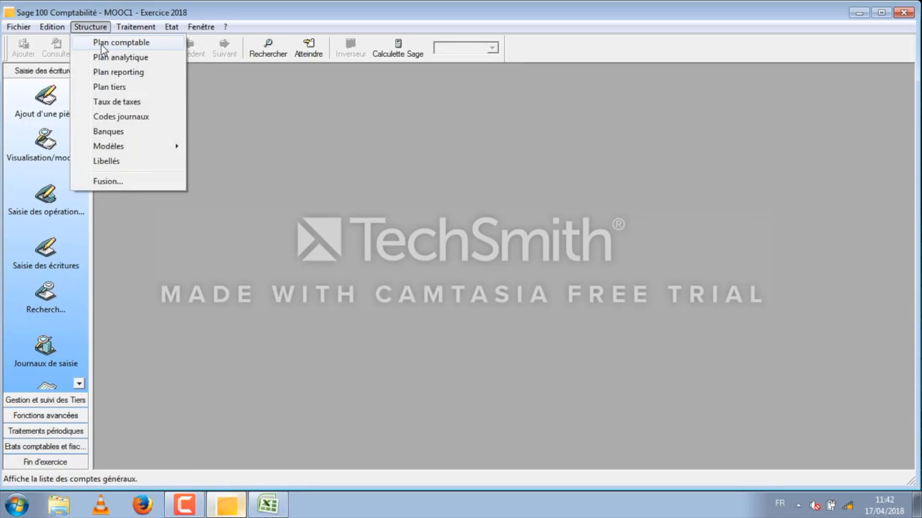
pyautogui.click(102, 47)
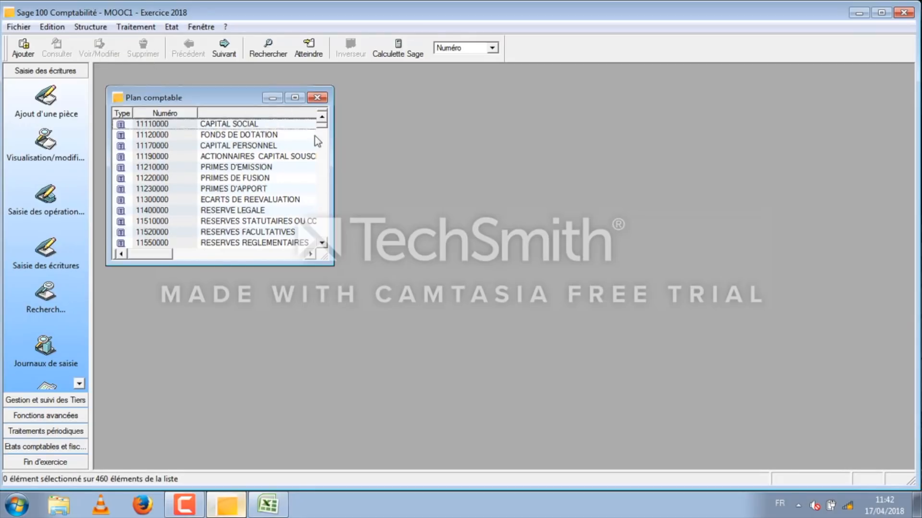
pyautogui.scroll(-15, 370, 243)
pyautogui.scroll(15, 353, 226)
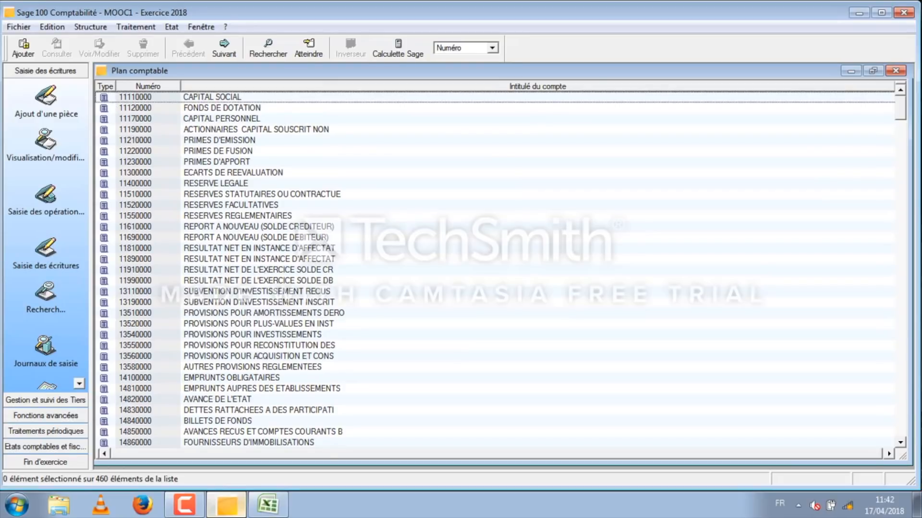
pyautogui.moveTo(900, 112)
pyautogui.mouseDown()
pyautogui.moveTo(900, 243)
pyautogui.moveTo(900, 111)
pyautogui.mouseUp()
pyautogui.scroll(-9, 497, 333)
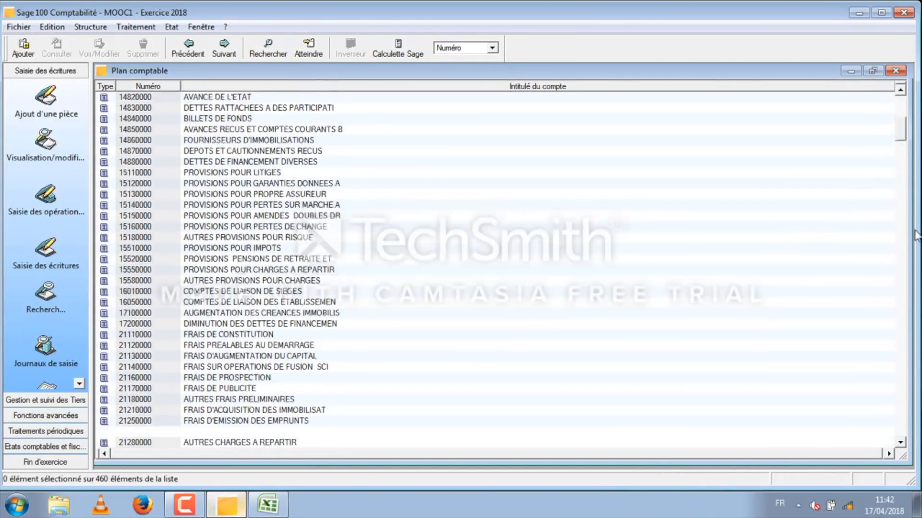
pyautogui.moveTo(914, 231); pyautogui.dragTo(900, 467)
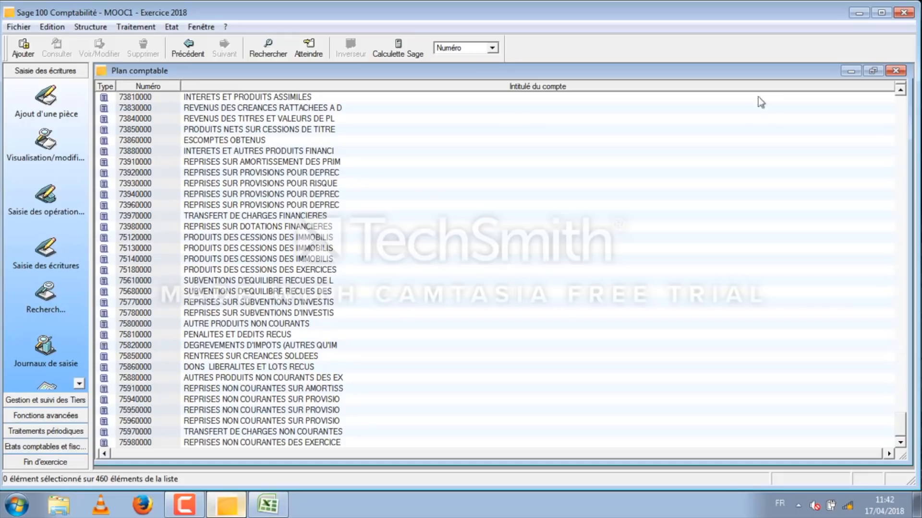
pyautogui.click(895, 71)
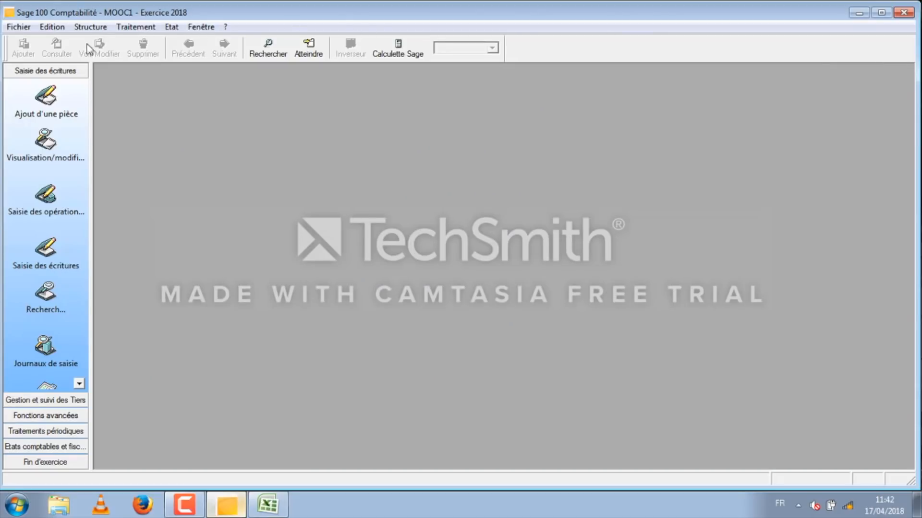
# Step: Reopen the chart of accounts, create general account 51410100 titled BMCE, exit the assistant after validation, and select the new account in the list
pyautogui.click(81, 30)
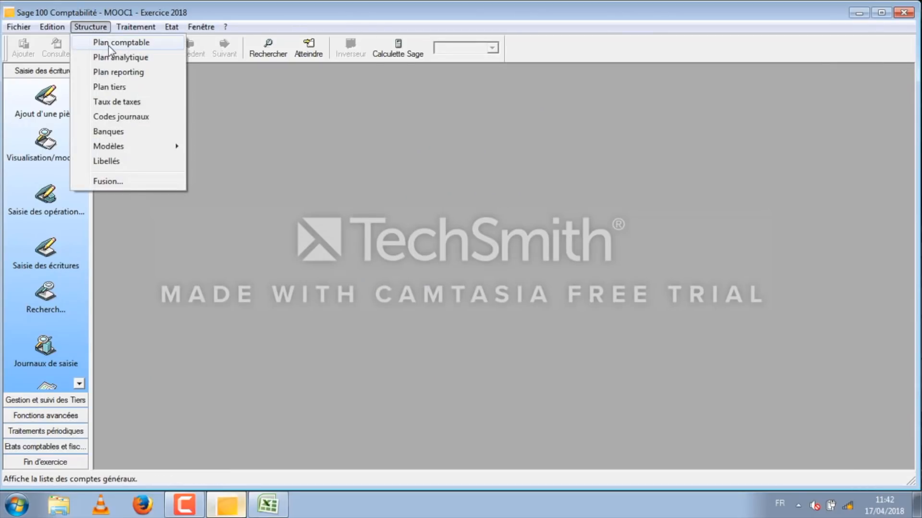
pyautogui.click(109, 45)
pyautogui.click(294, 98)
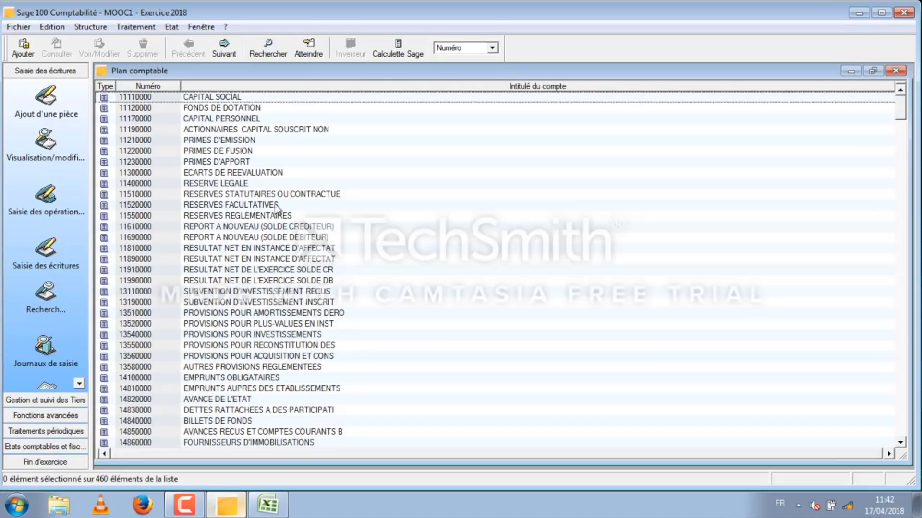
pyautogui.rightClick(347, 154)
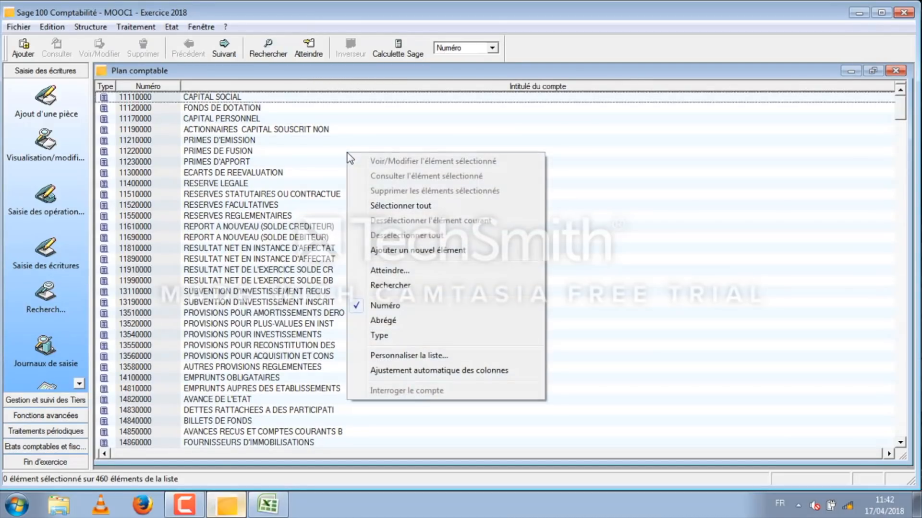
pyautogui.click(444, 252)
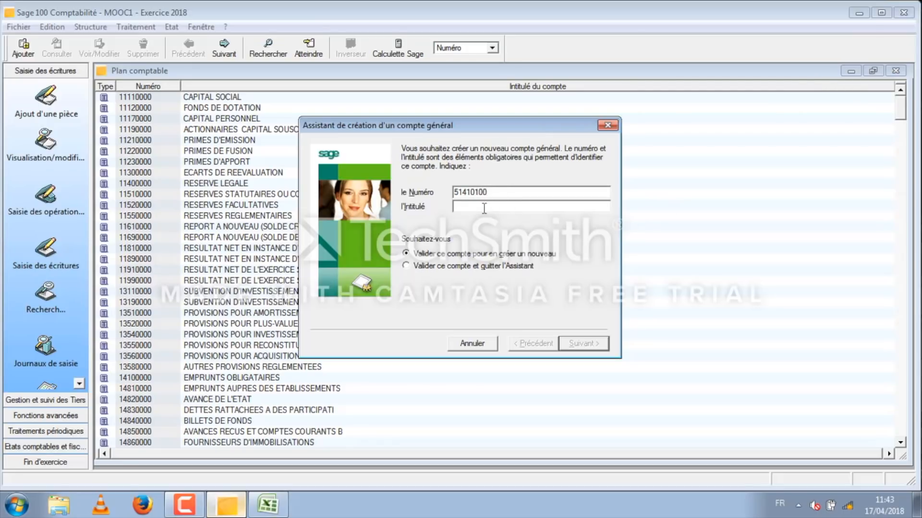
pyautogui.write('B')
pyautogui.click(427, 270)
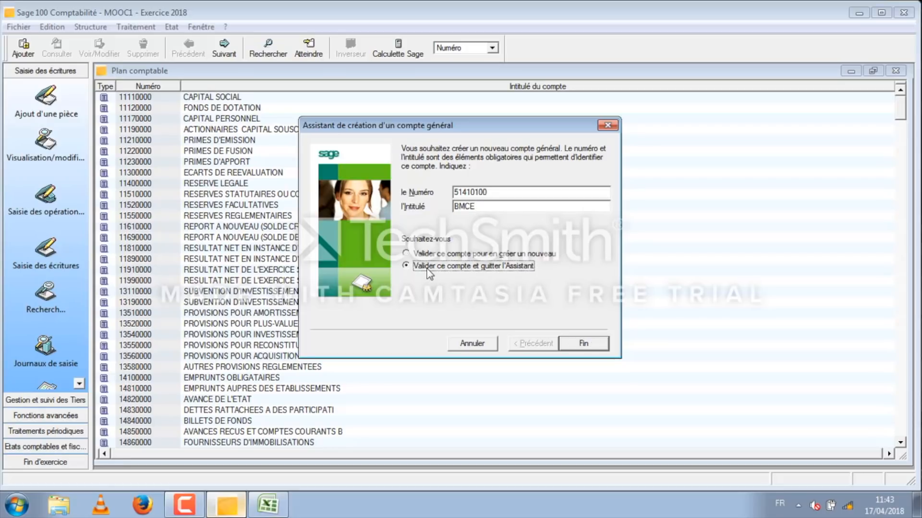
pyautogui.click(591, 348)
pyautogui.click(136, 282)
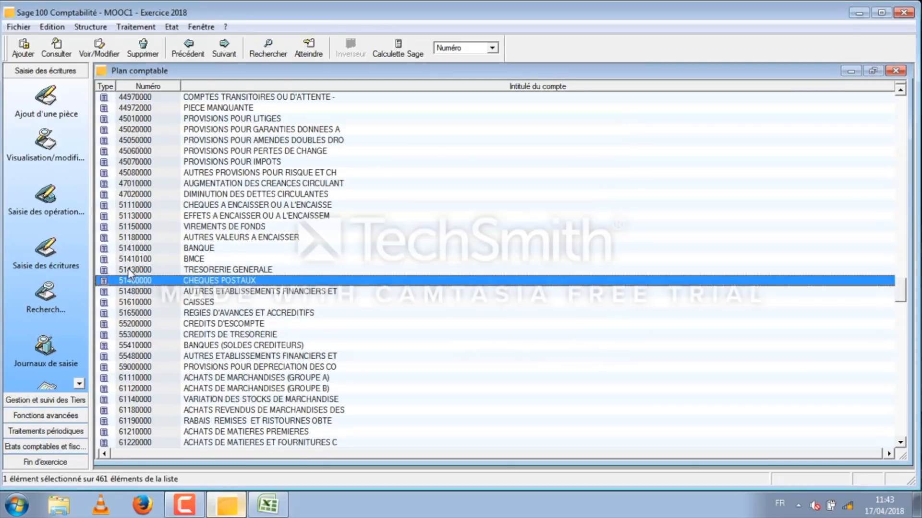
pyautogui.click(133, 260)
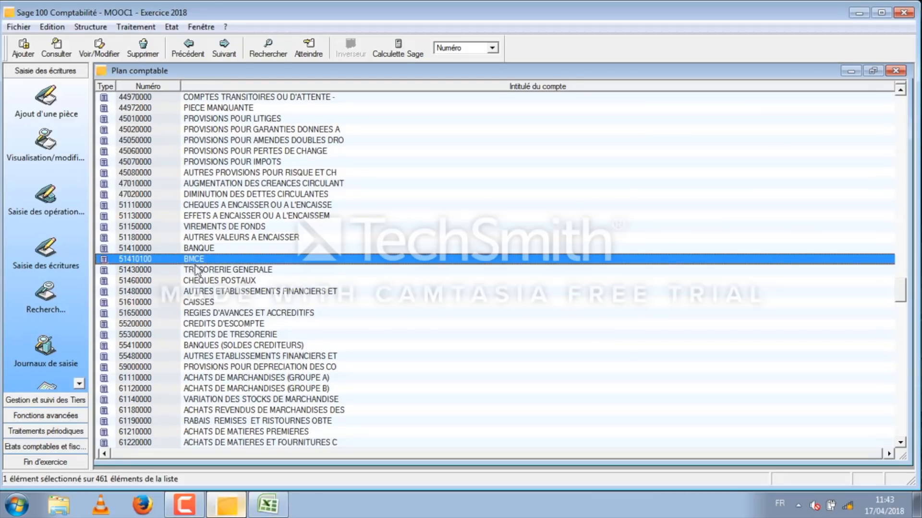